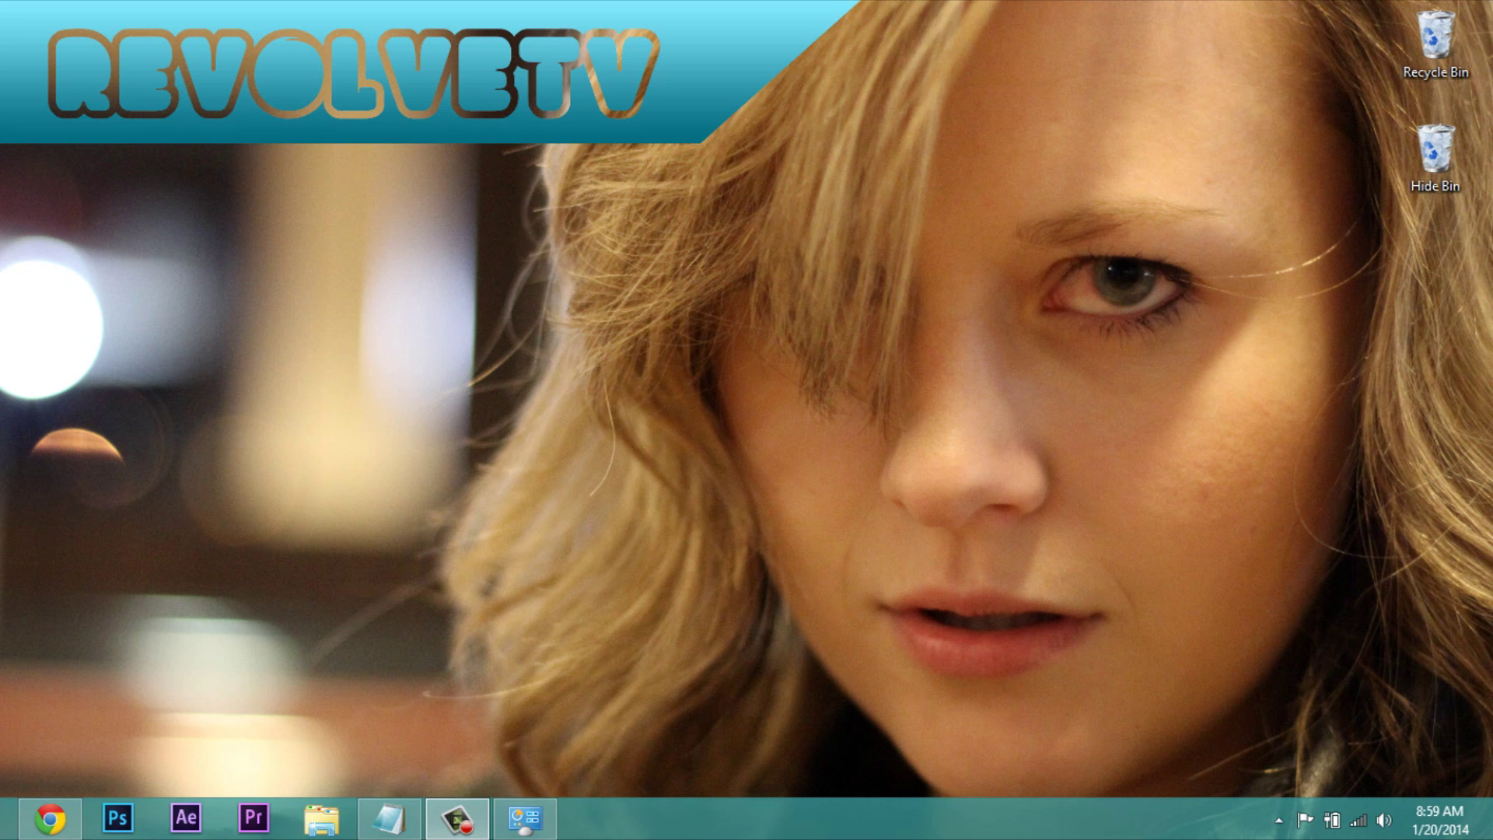
# - View this computer's System information from the power-user menu, then close it
pyautogui.moveTo(2, 837)
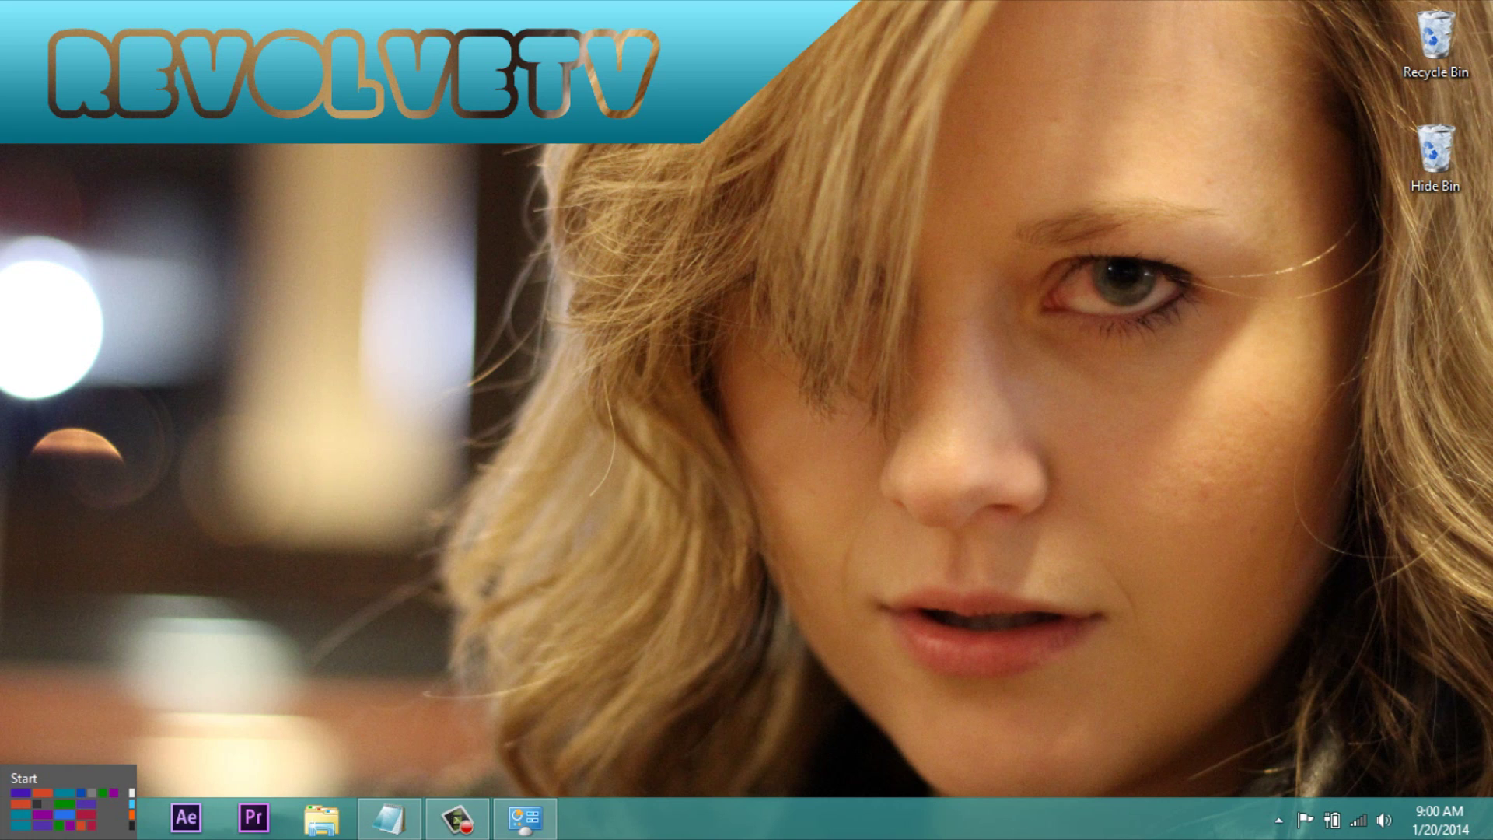
pyautogui.rightClick(2, 838)
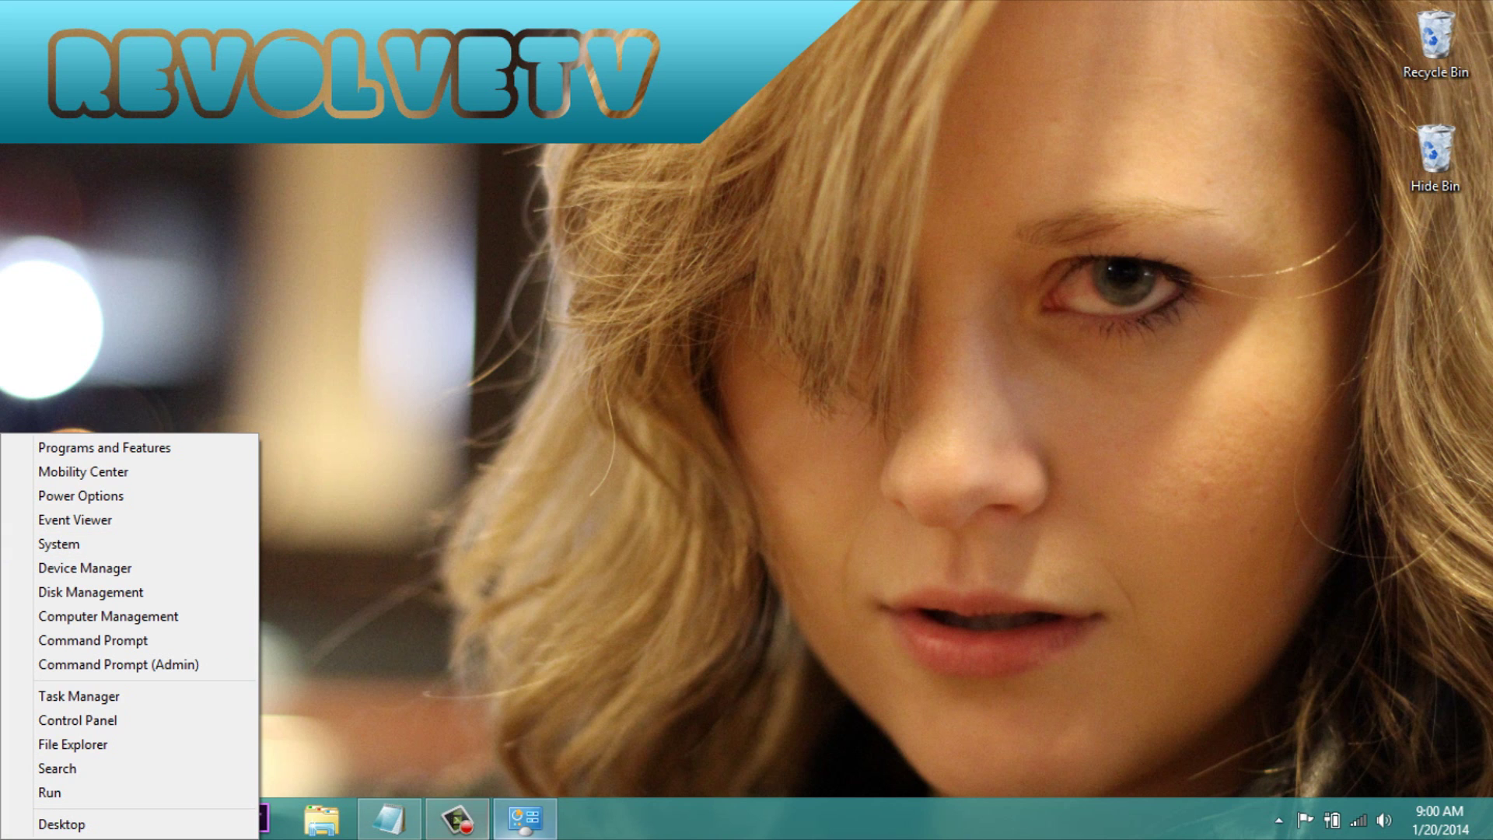
pyautogui.press('Escape')
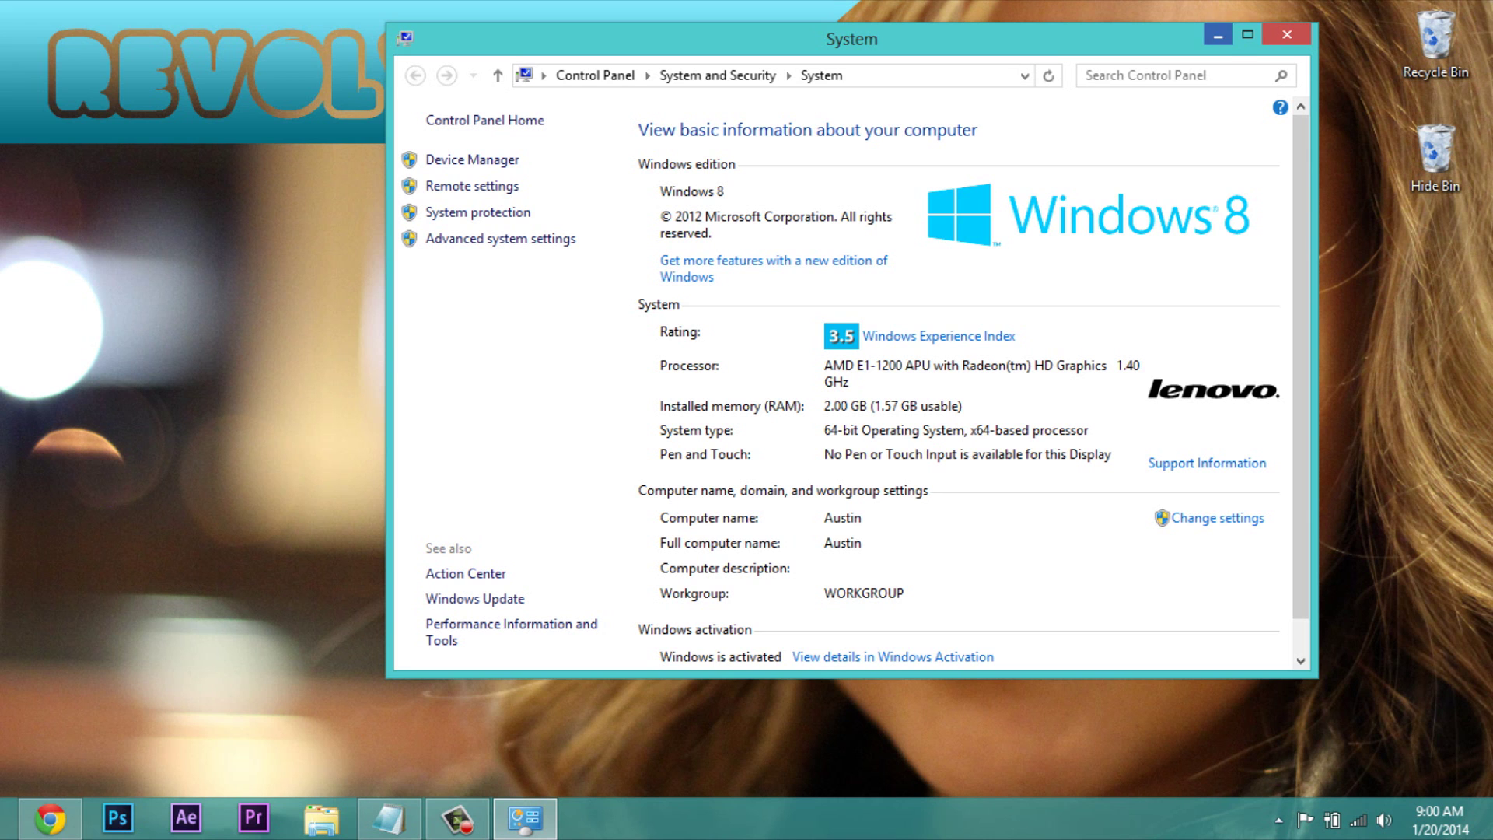
pyautogui.click(1286, 34)
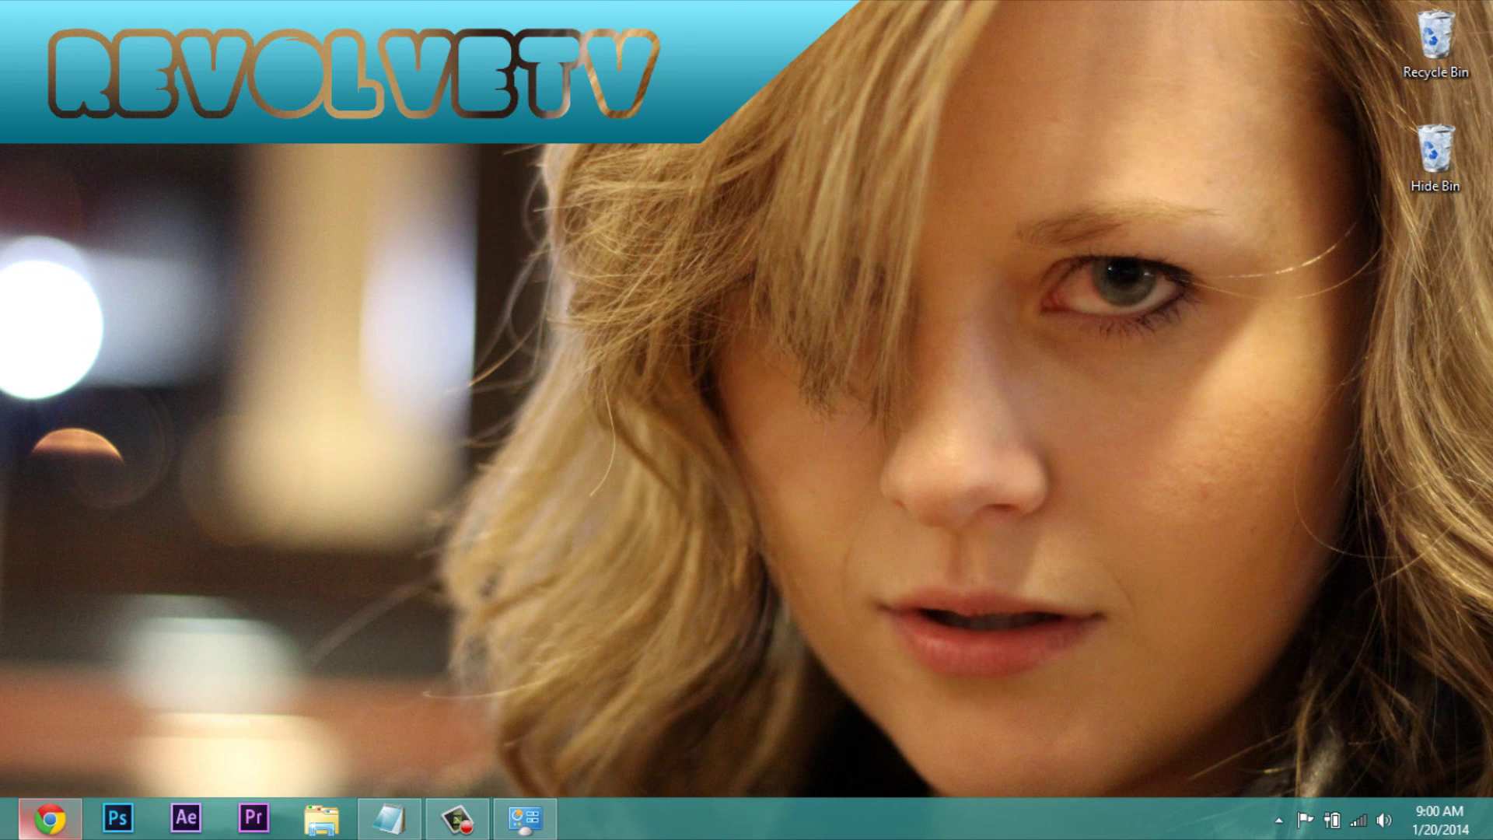
# - Bring the WinRAR download page back in Chrome and scroll its 5.01 download list
pyautogui.moveTo(50, 817)
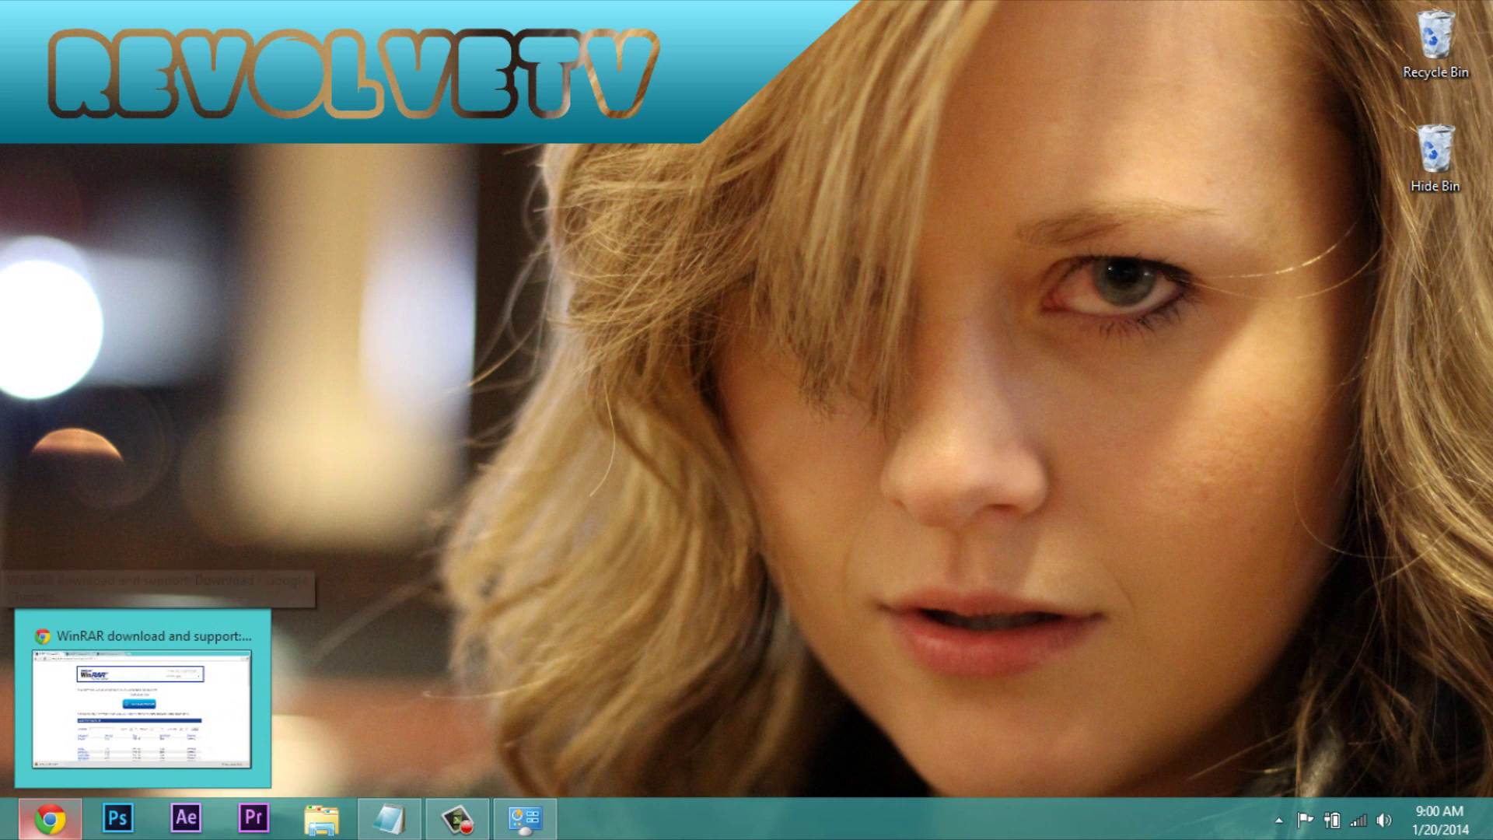
pyautogui.moveTo(140, 700)
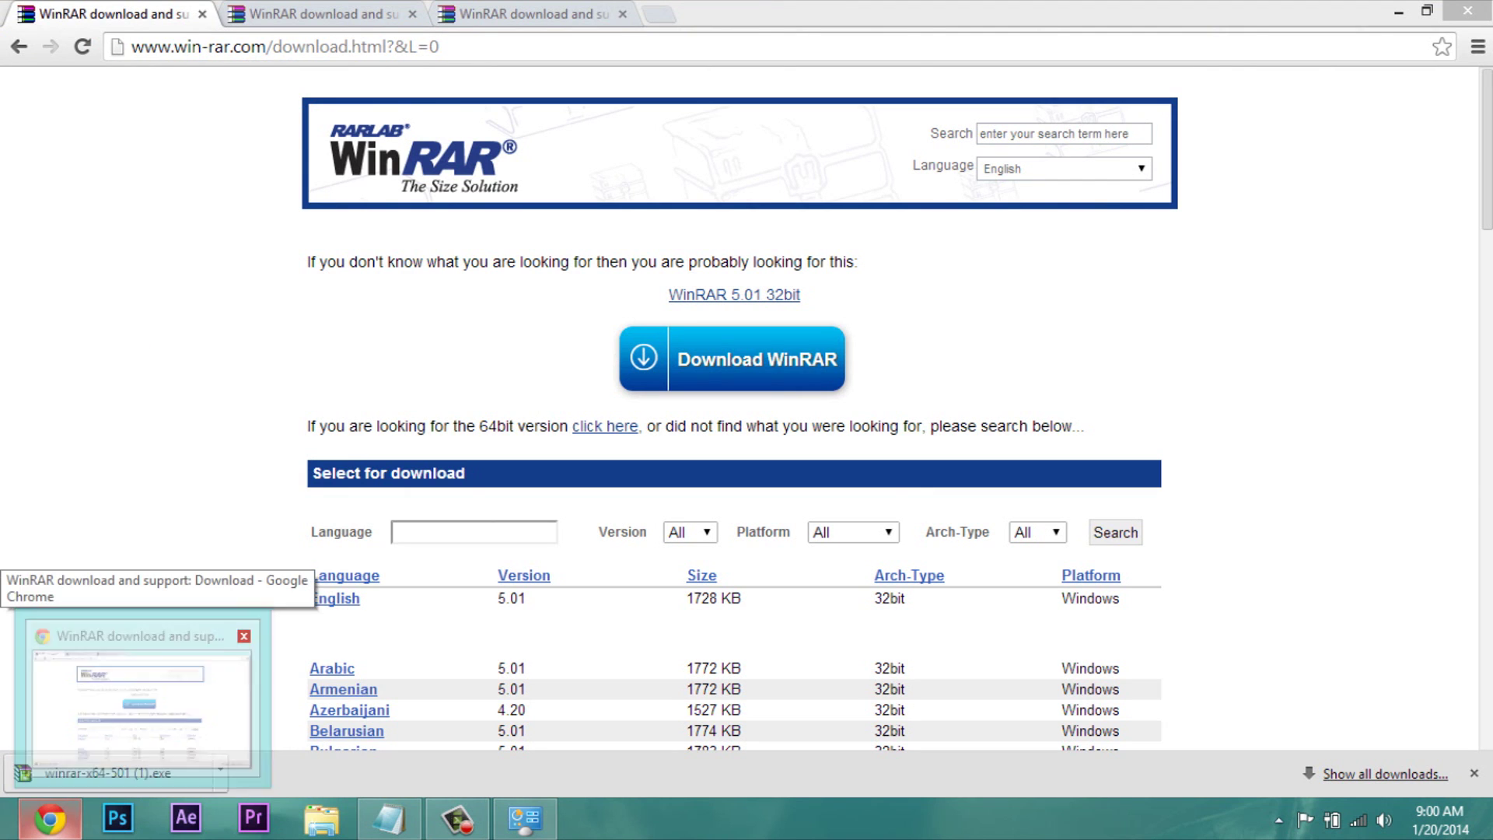
pyautogui.click(139, 700)
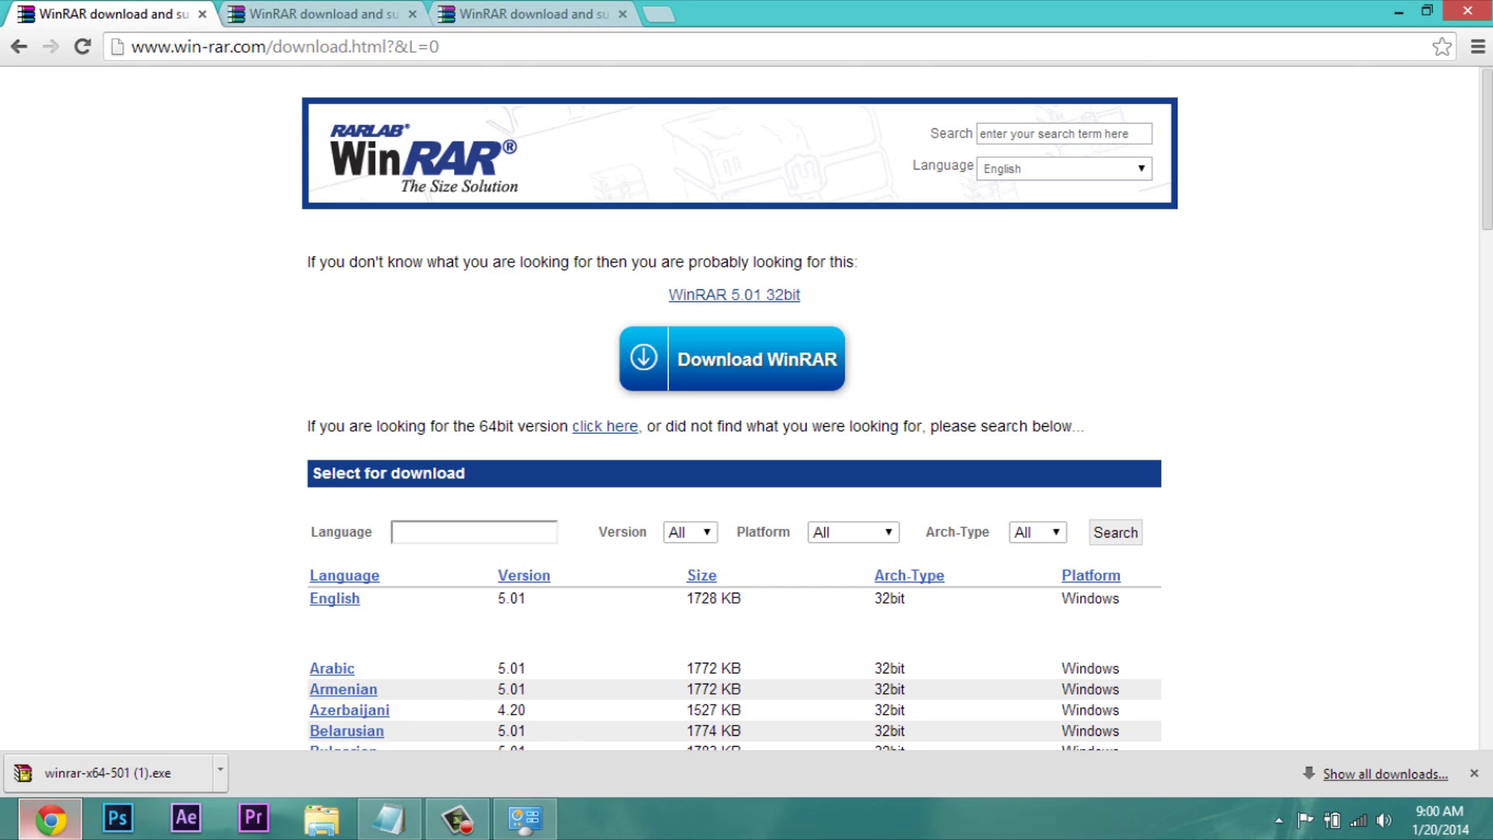
pyautogui.press('super+d')
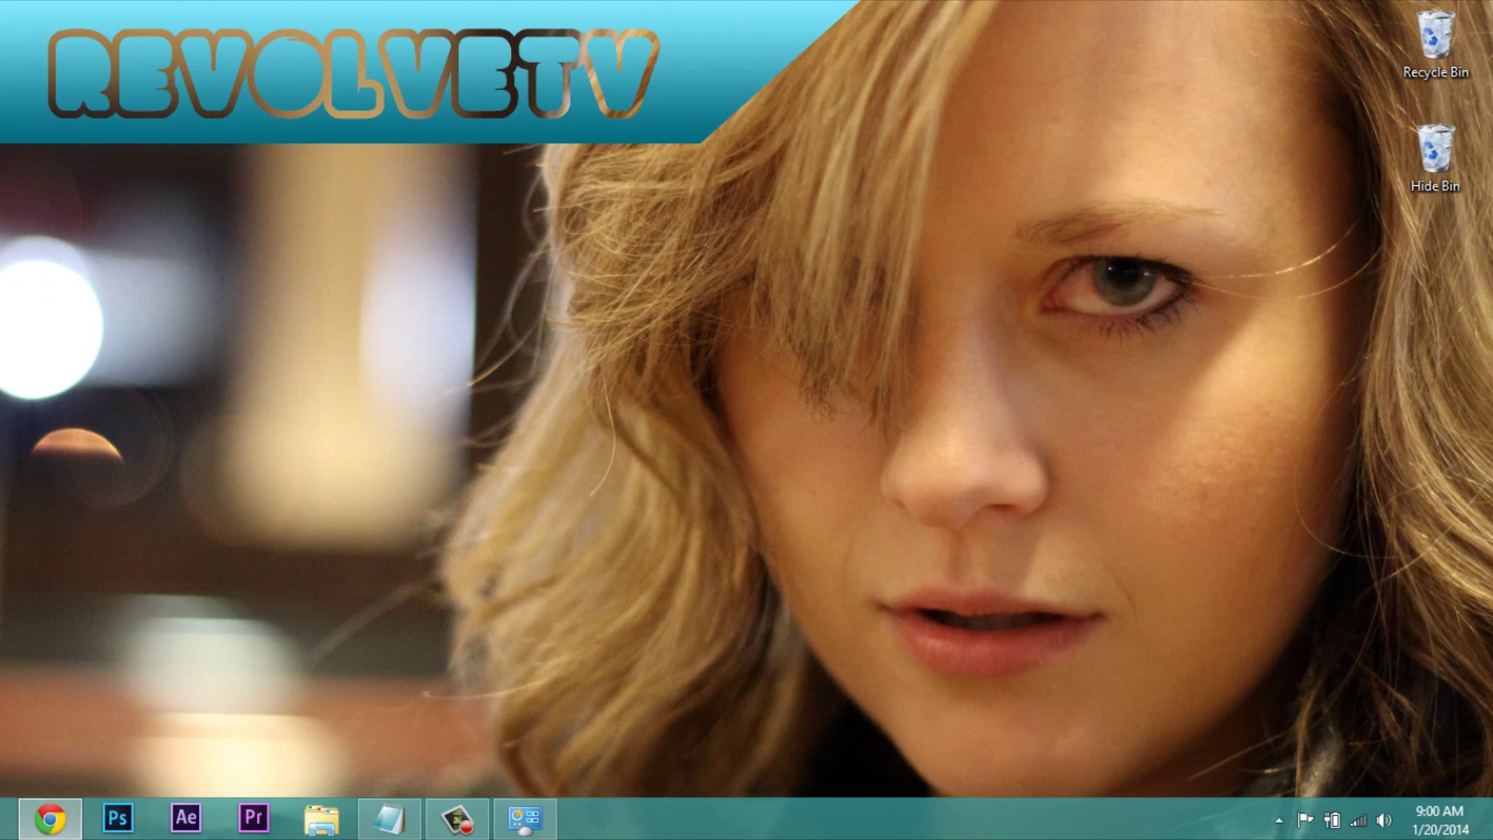
pyautogui.click(50, 818)
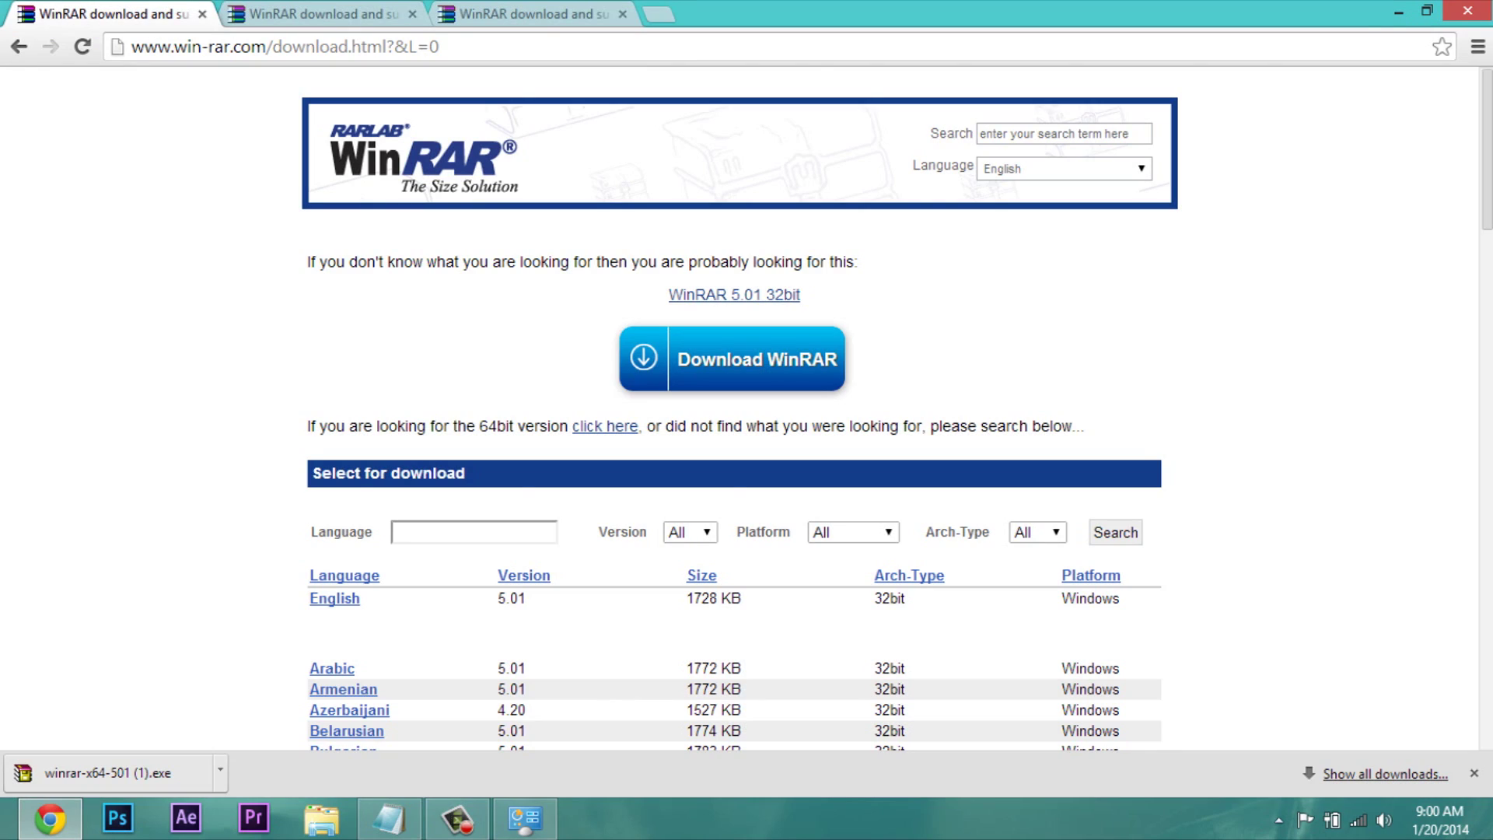
pyautogui.scroll(-15, 735, 408)
pyautogui.scroll(10, 735, 409)
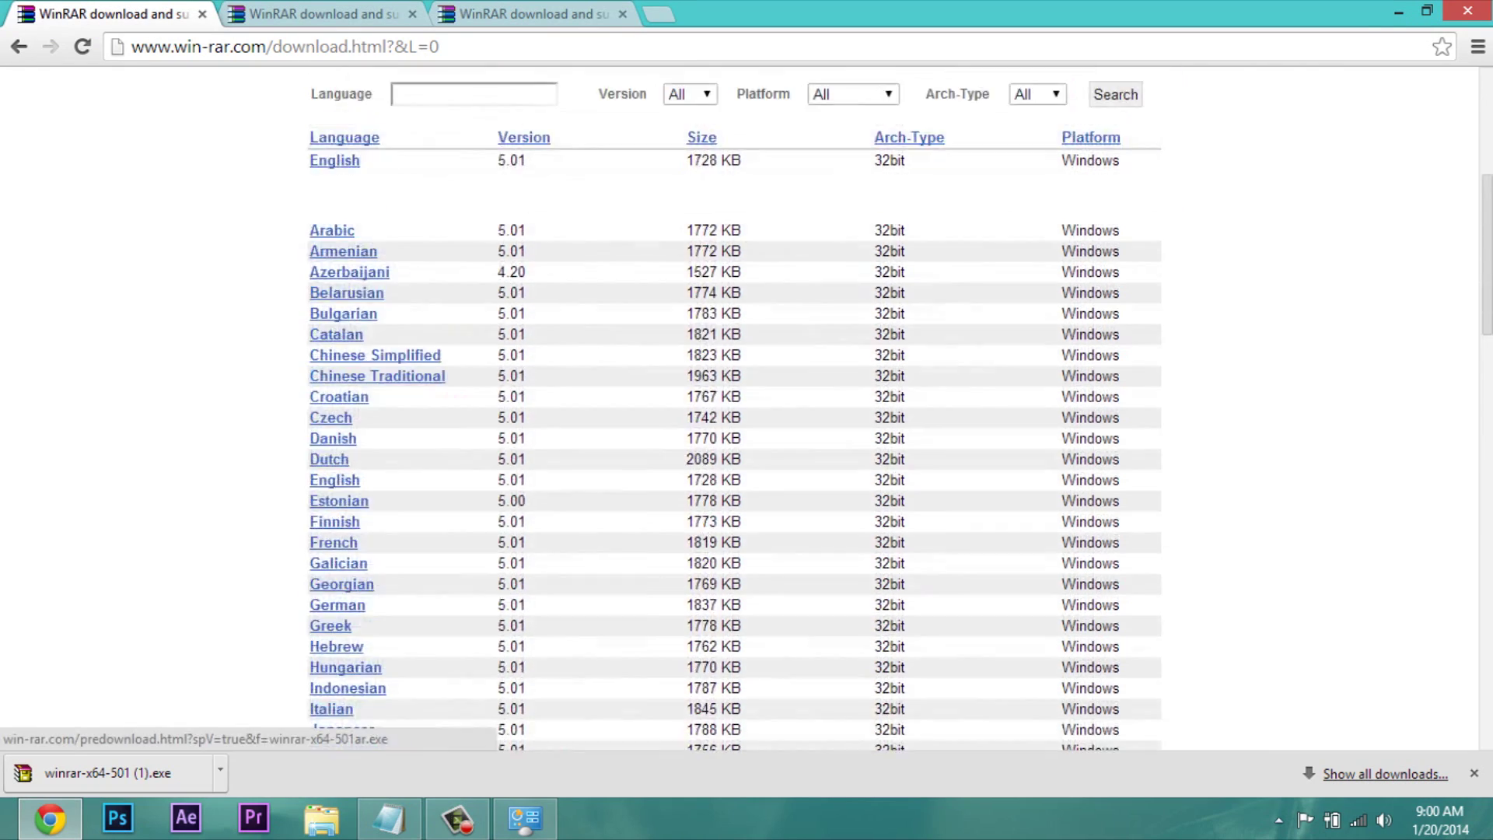
pyautogui.scroll(5, 734, 408)
pyautogui.scroll(-6, 735, 408)
pyautogui.scroll(6, 735, 408)
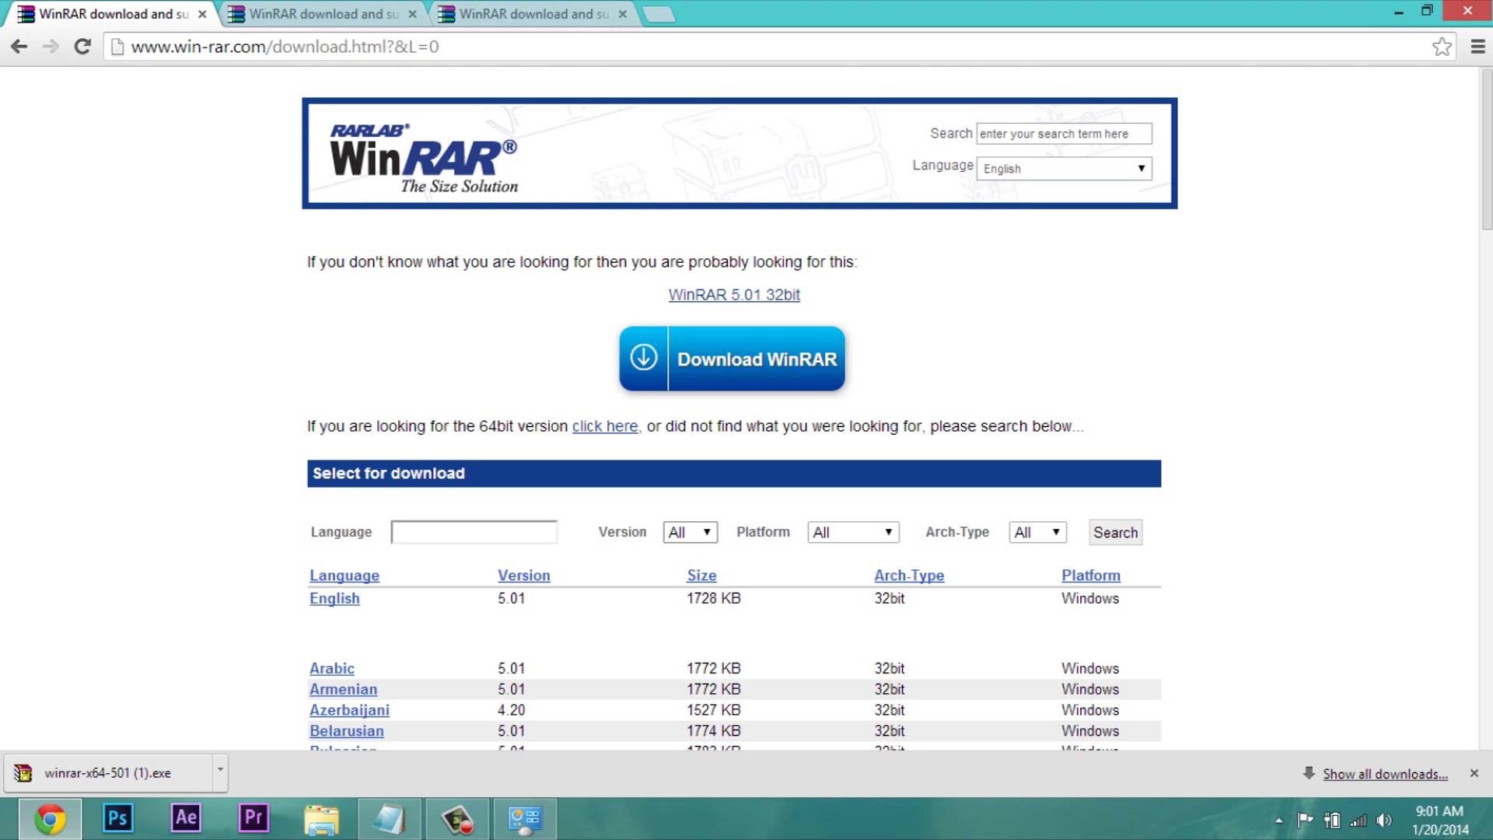
pyautogui.click(690, 531)
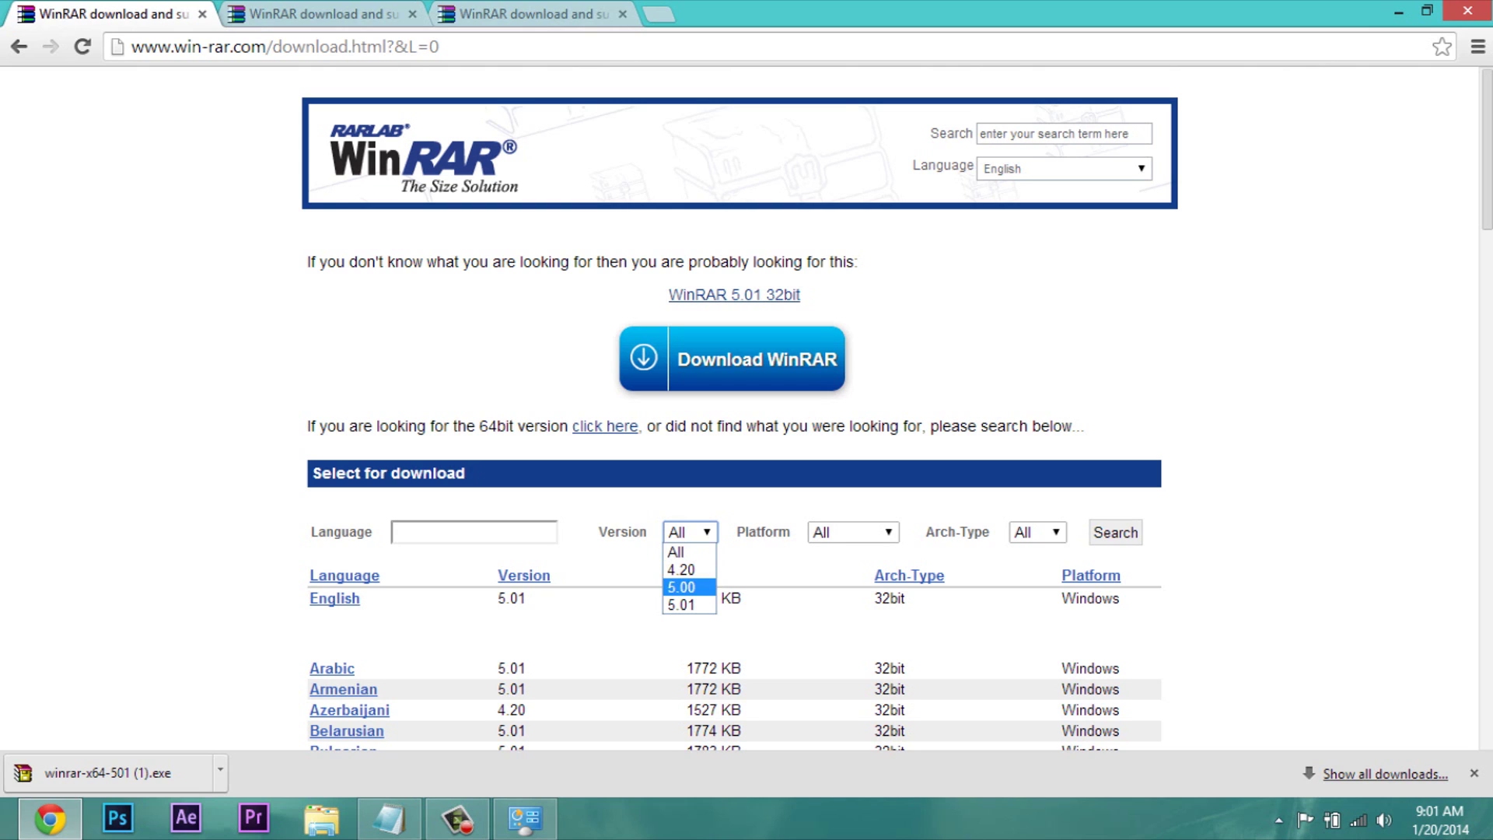
pyautogui.press('Return')
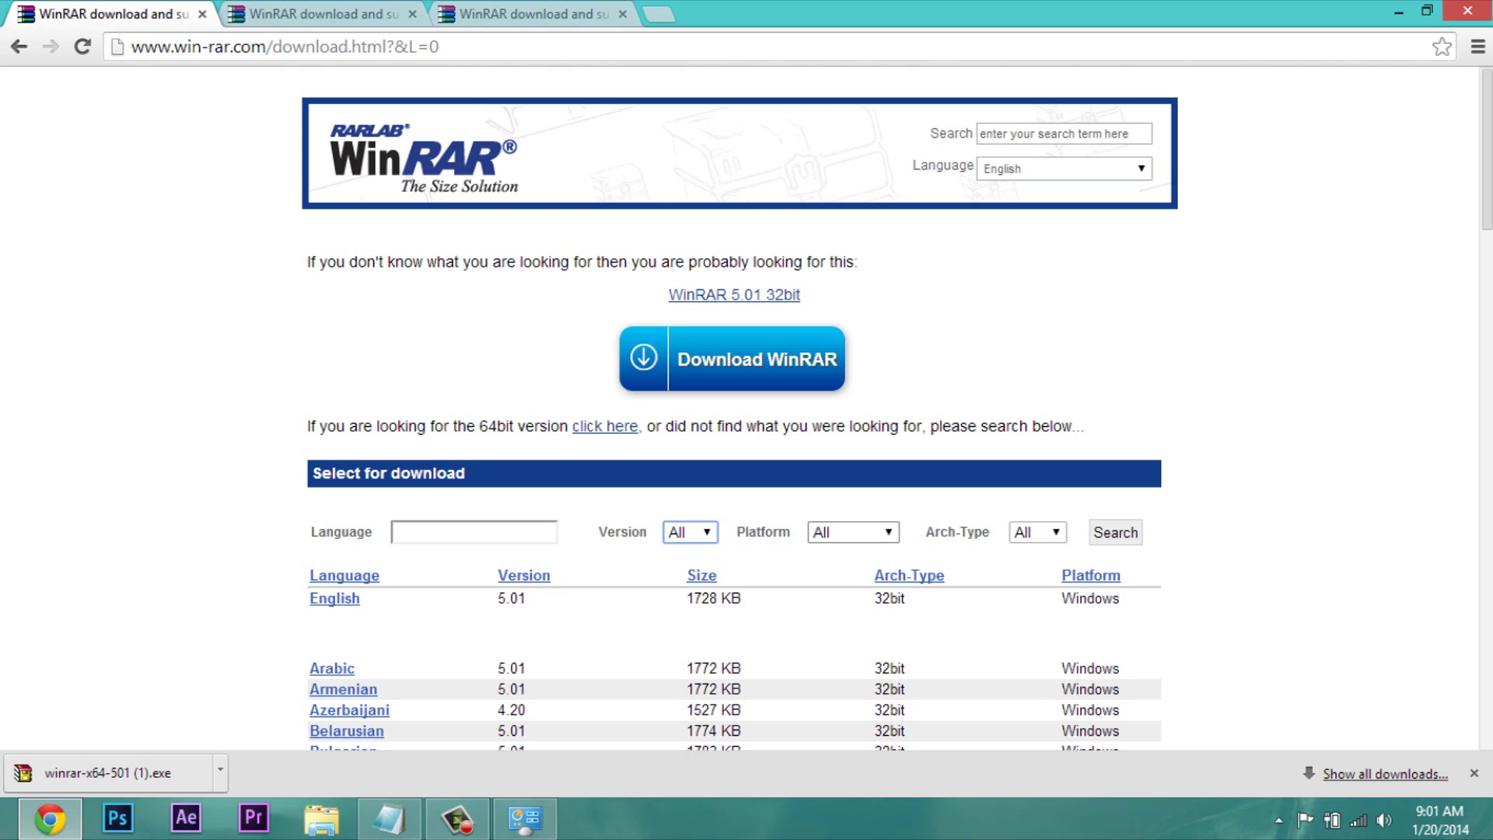
pyautogui.click(852, 532)
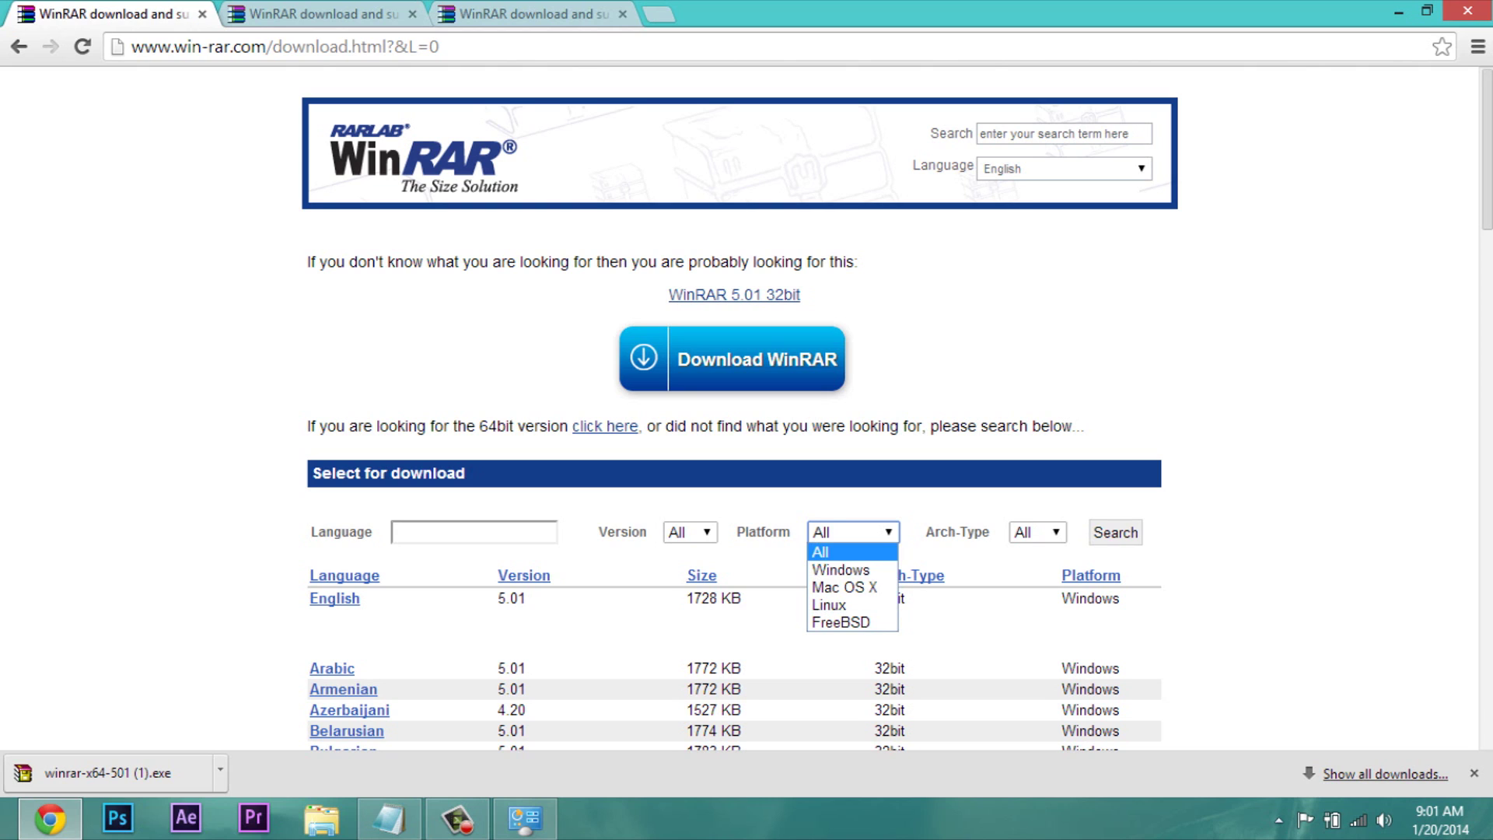
pyautogui.press('Return')
pyautogui.press('Tab')
pyautogui.hotkey('alt', 'Down')
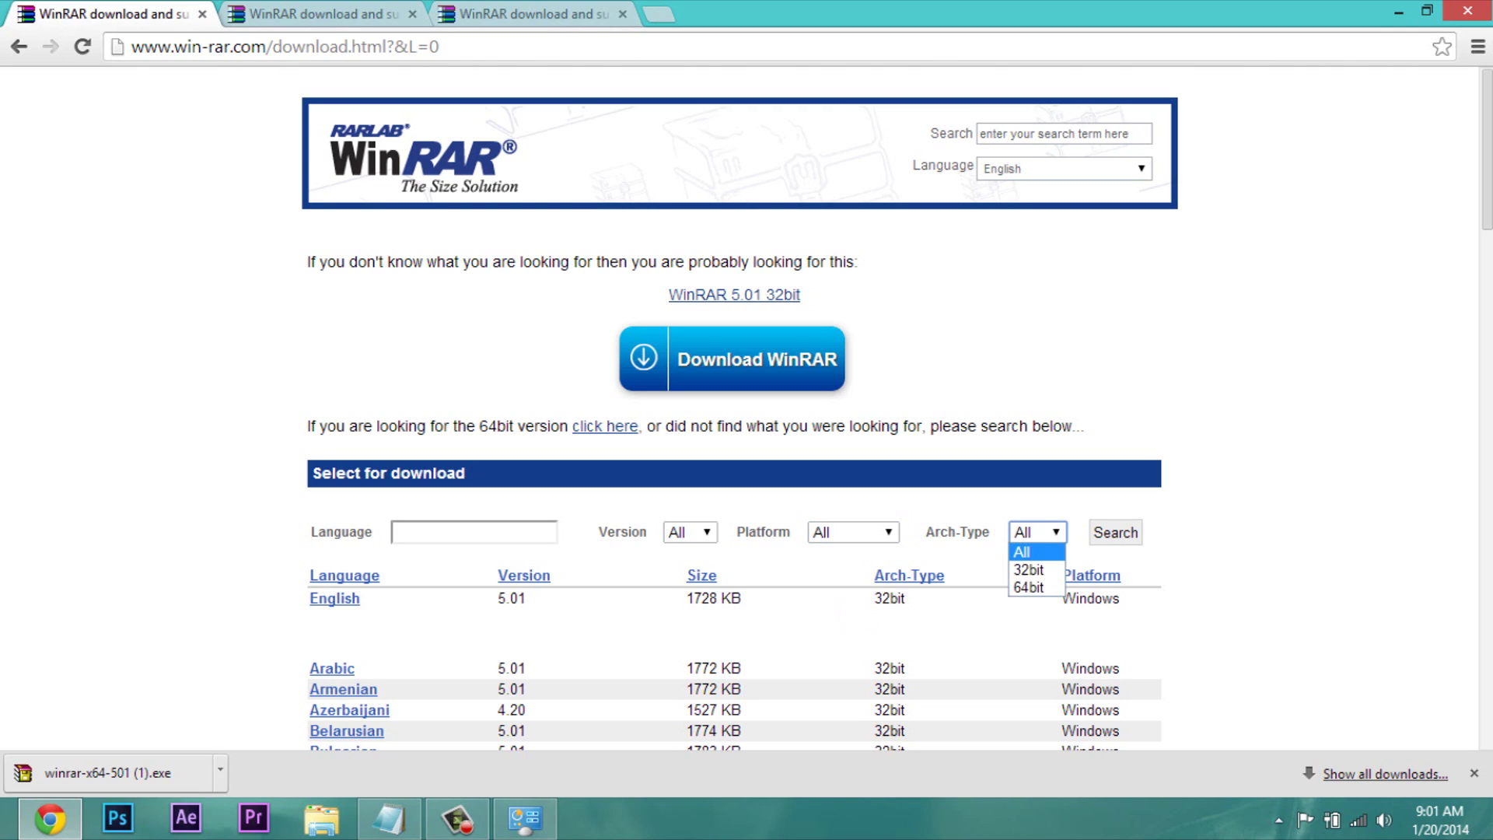
pyautogui.press('Escape')
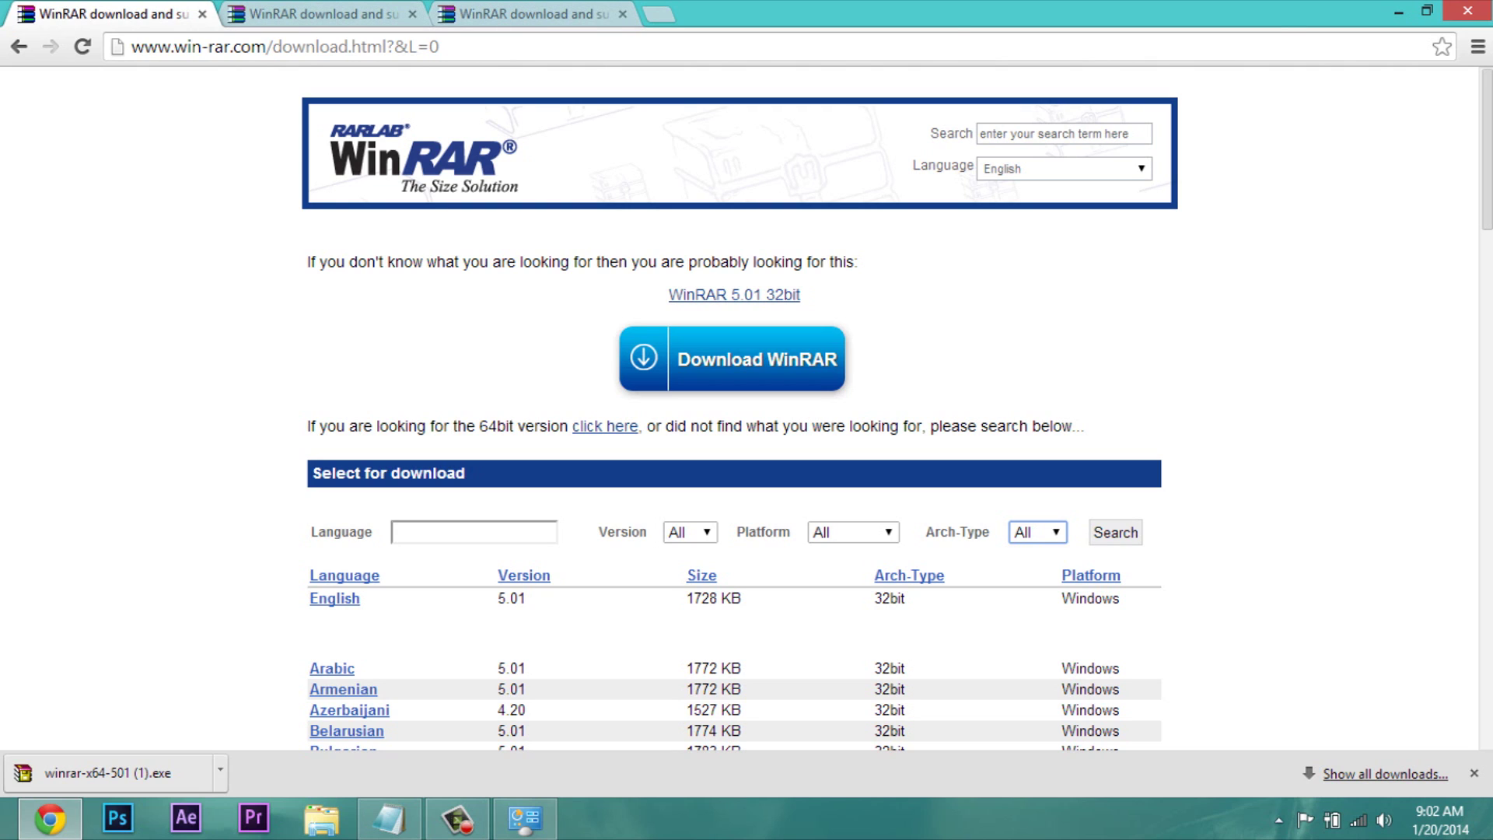
# - Move from the WinRAR 64bit predownload tab to the 64bit post-download thank-you tab
pyautogui.hotkey('ctrl', 'Tab')
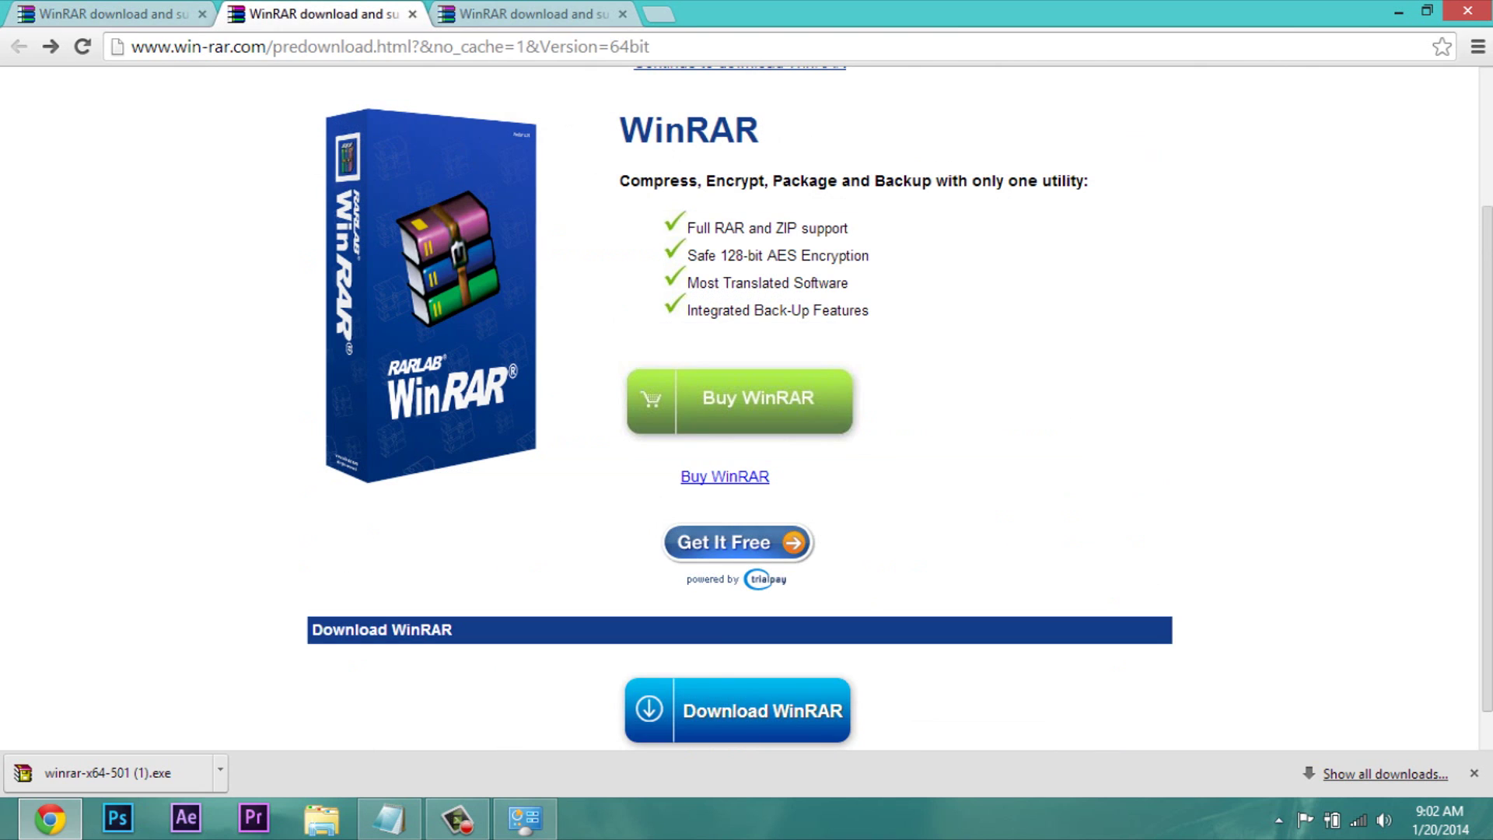
pyautogui.scroll(3, 739, 389)
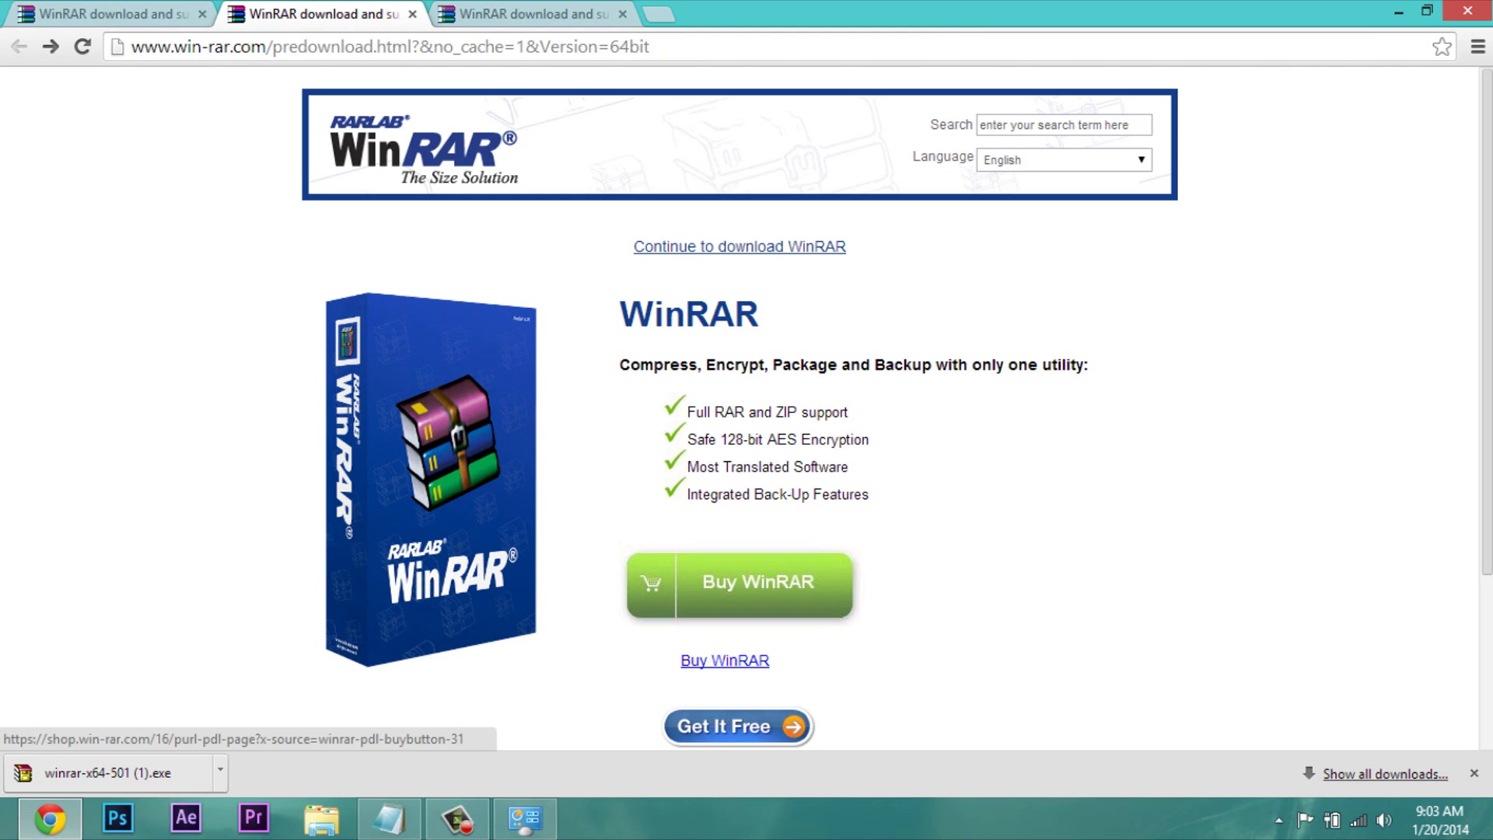
pyautogui.scroll(-3, 739, 404)
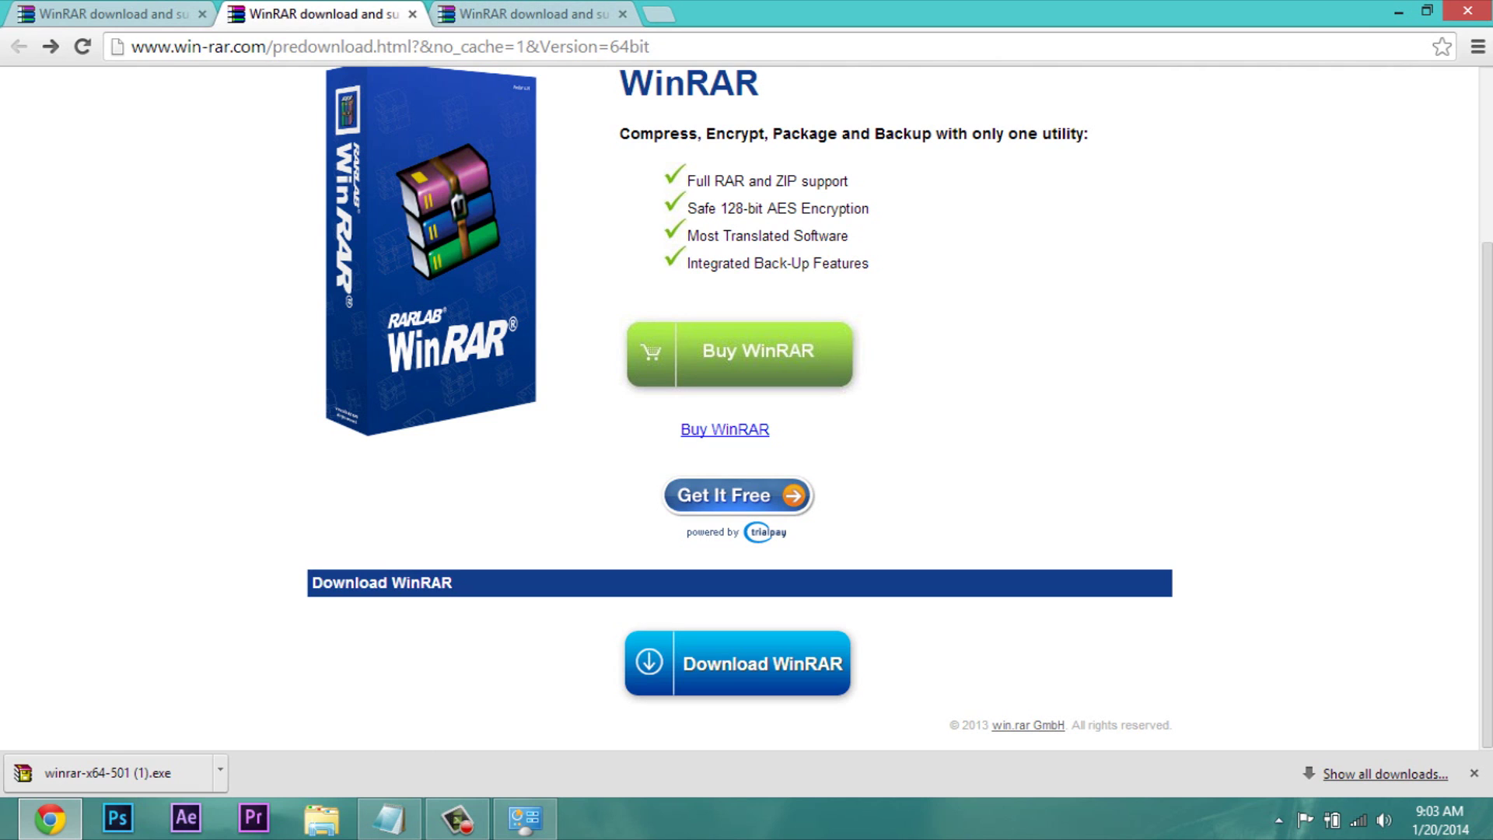
pyautogui.hotkey('ctrl', 'Tab')
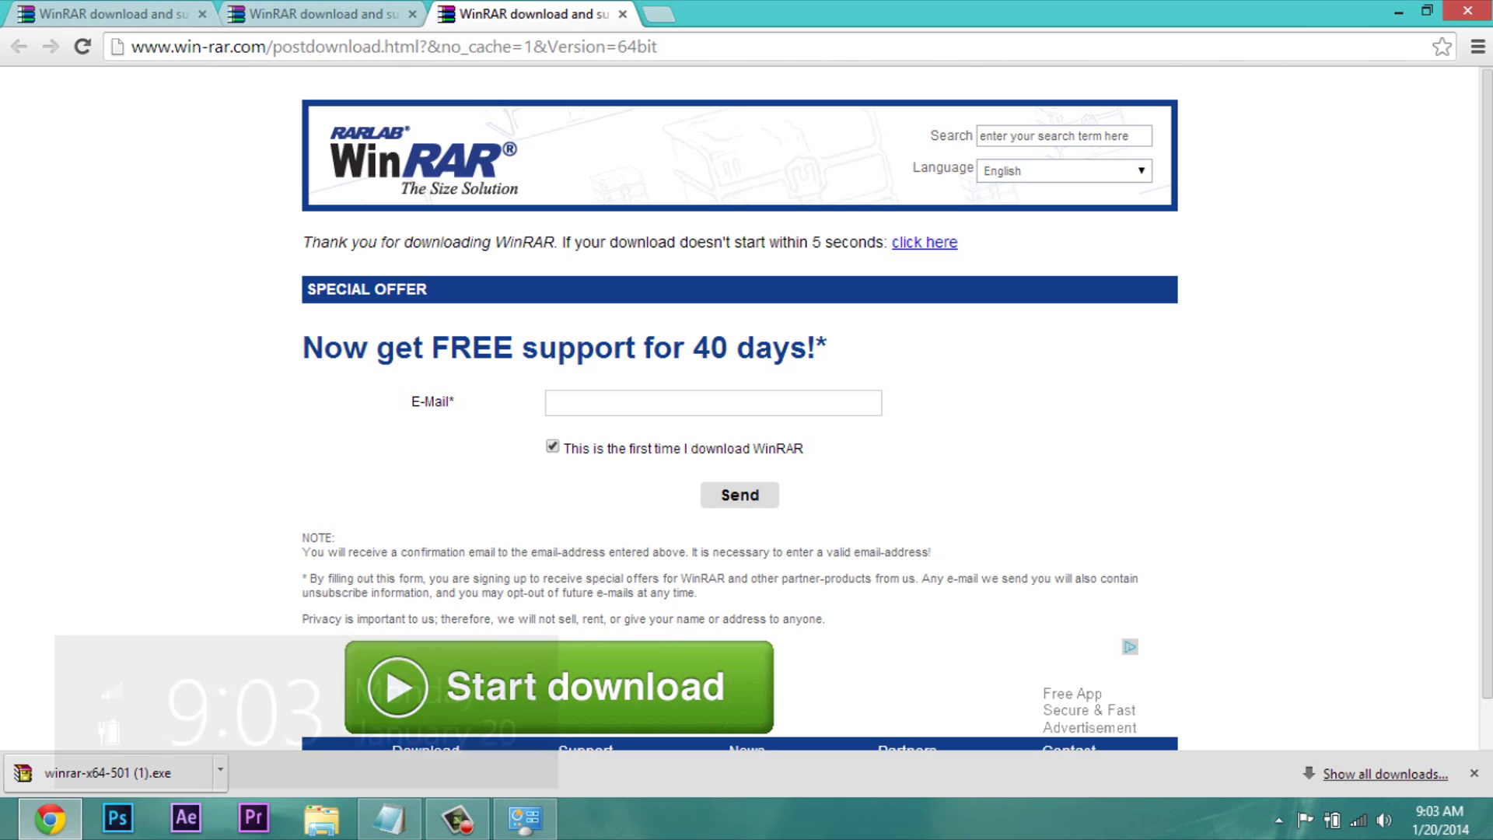
pyautogui.scroll(-2, 560, 684)
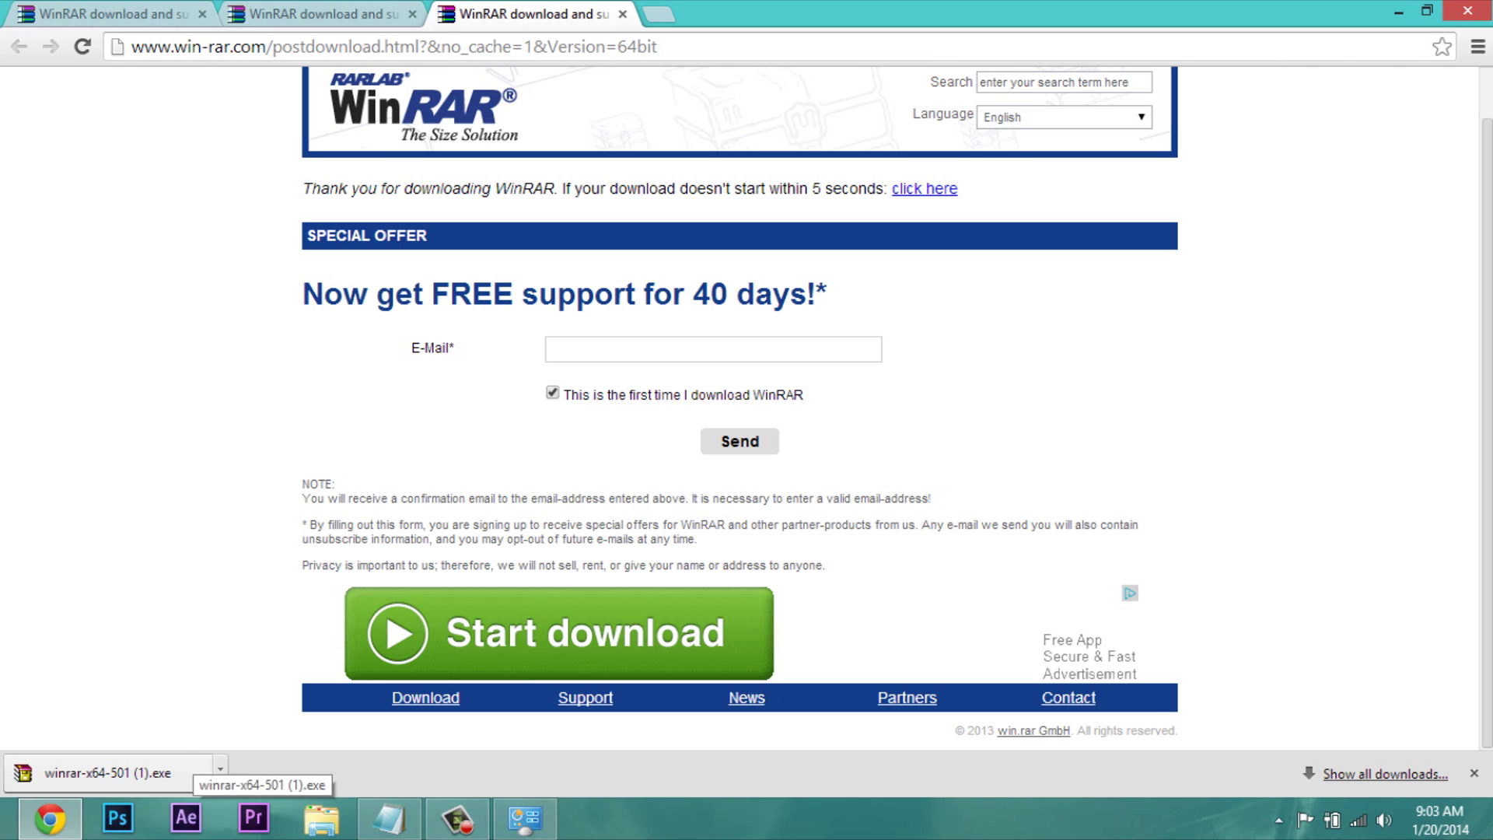
# - Launch winrar-x64-501 (1).exe from Chrome's download bar and minimize the browser
pyautogui.click(109, 772)
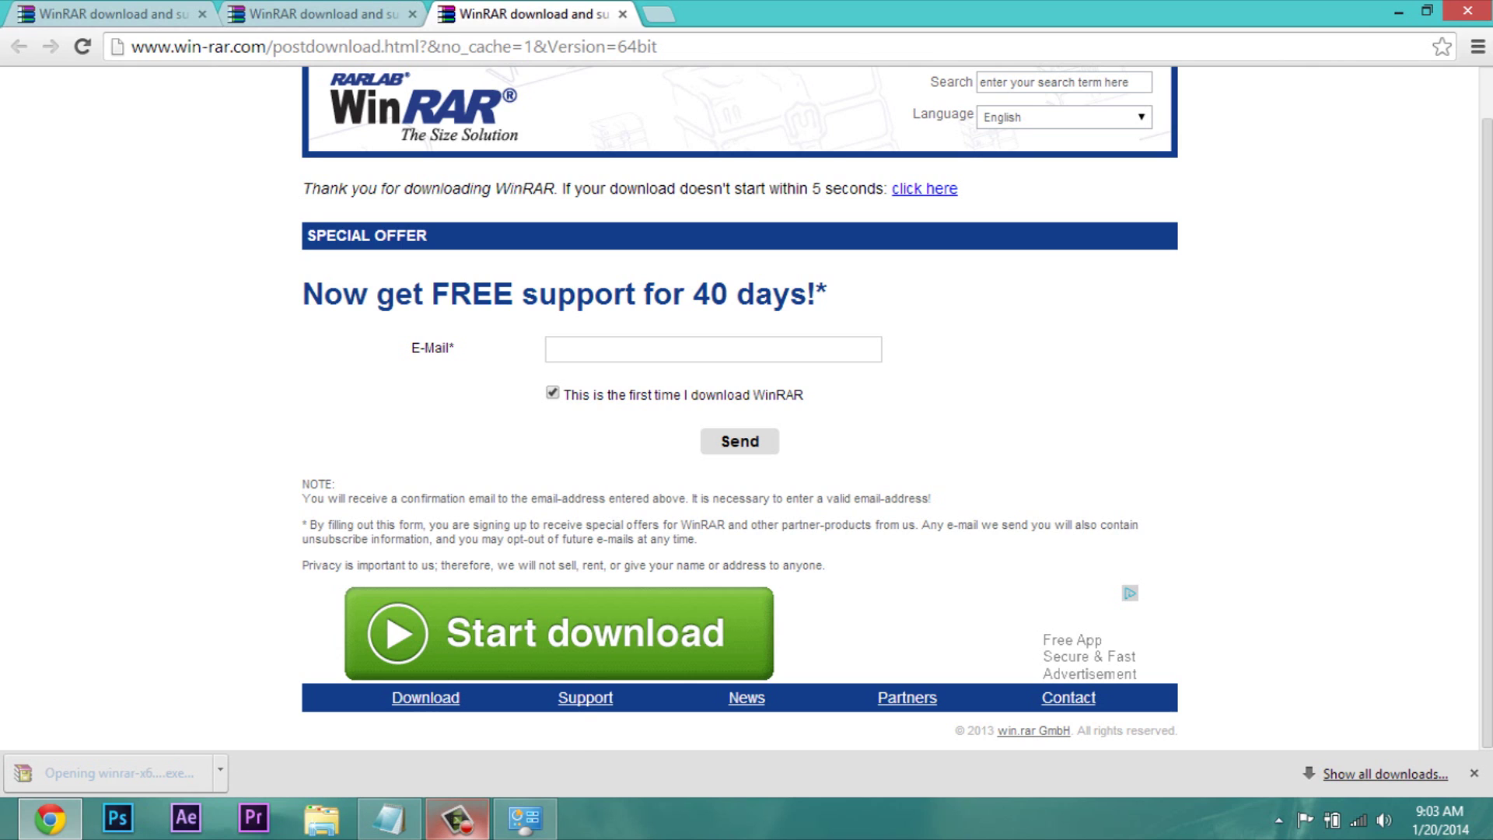
pyautogui.moveTo(457, 817)
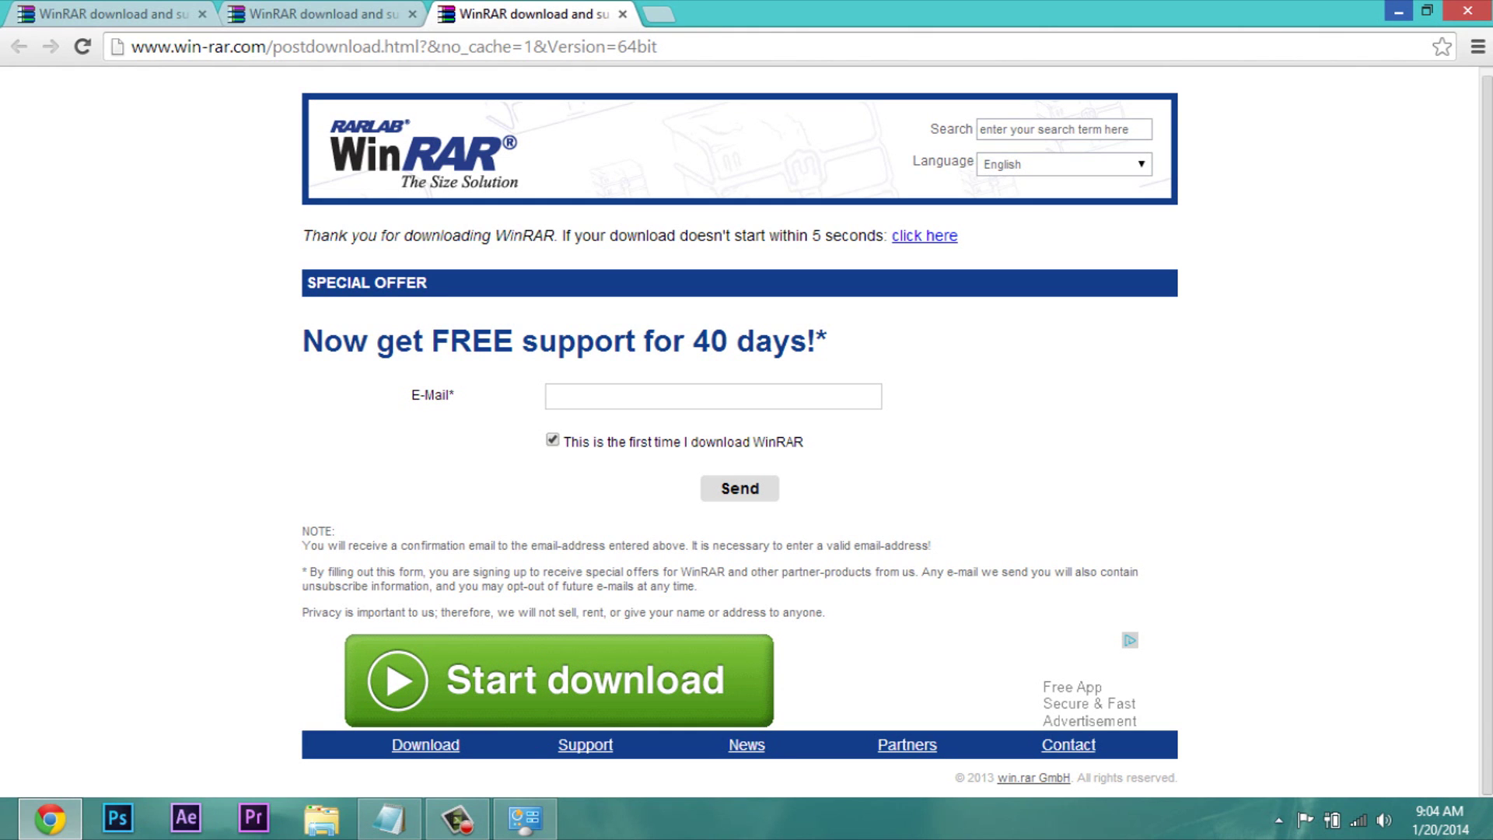
pyautogui.click(1398, 11)
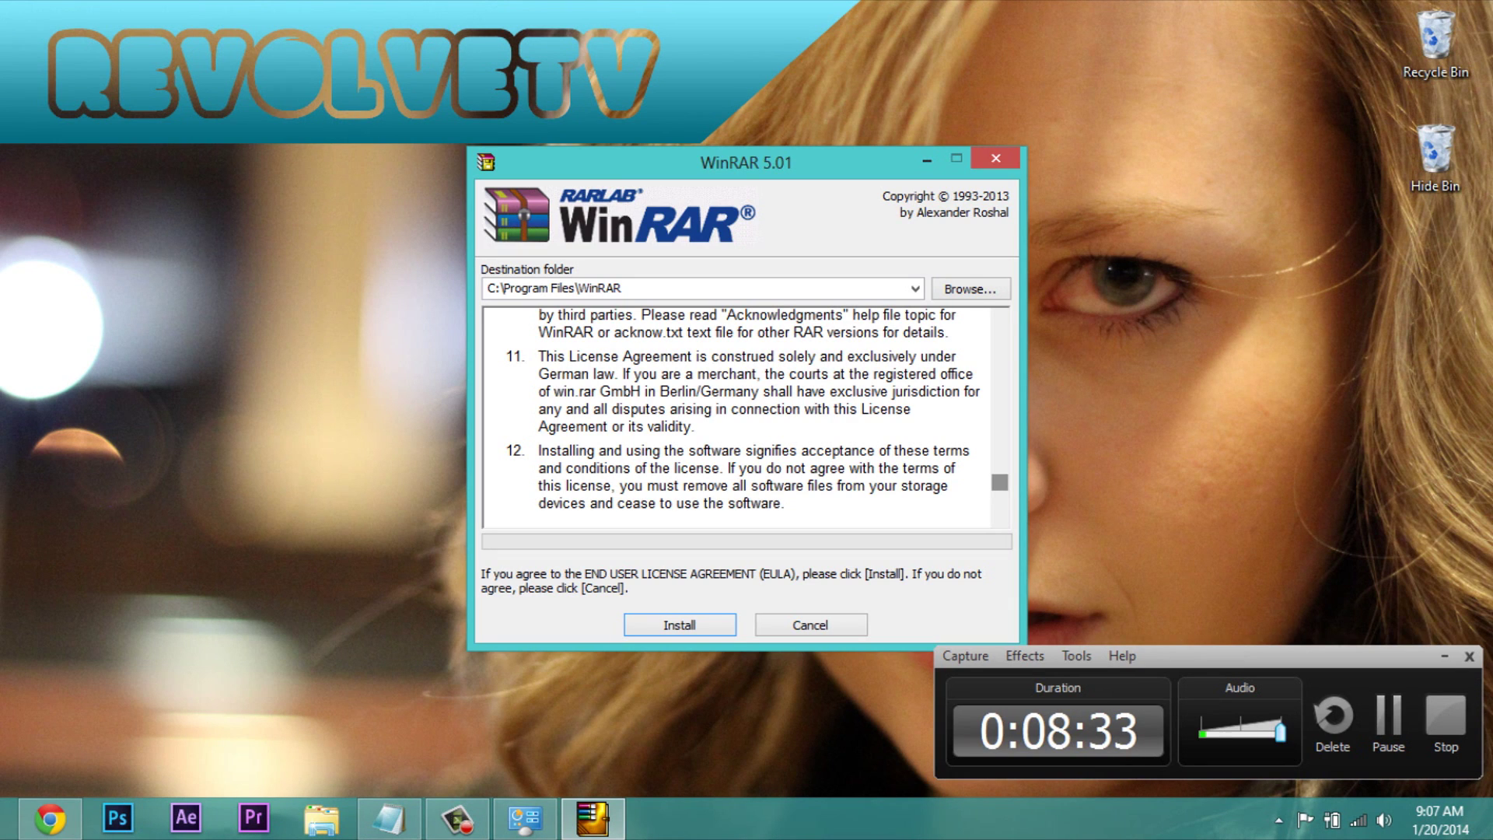
# - Install WinRAR 5.01 into C:\Program Files\WinRAR with the default file associations
pyautogui.moveTo(457, 818)
pyautogui.scroll(15, 745, 415)
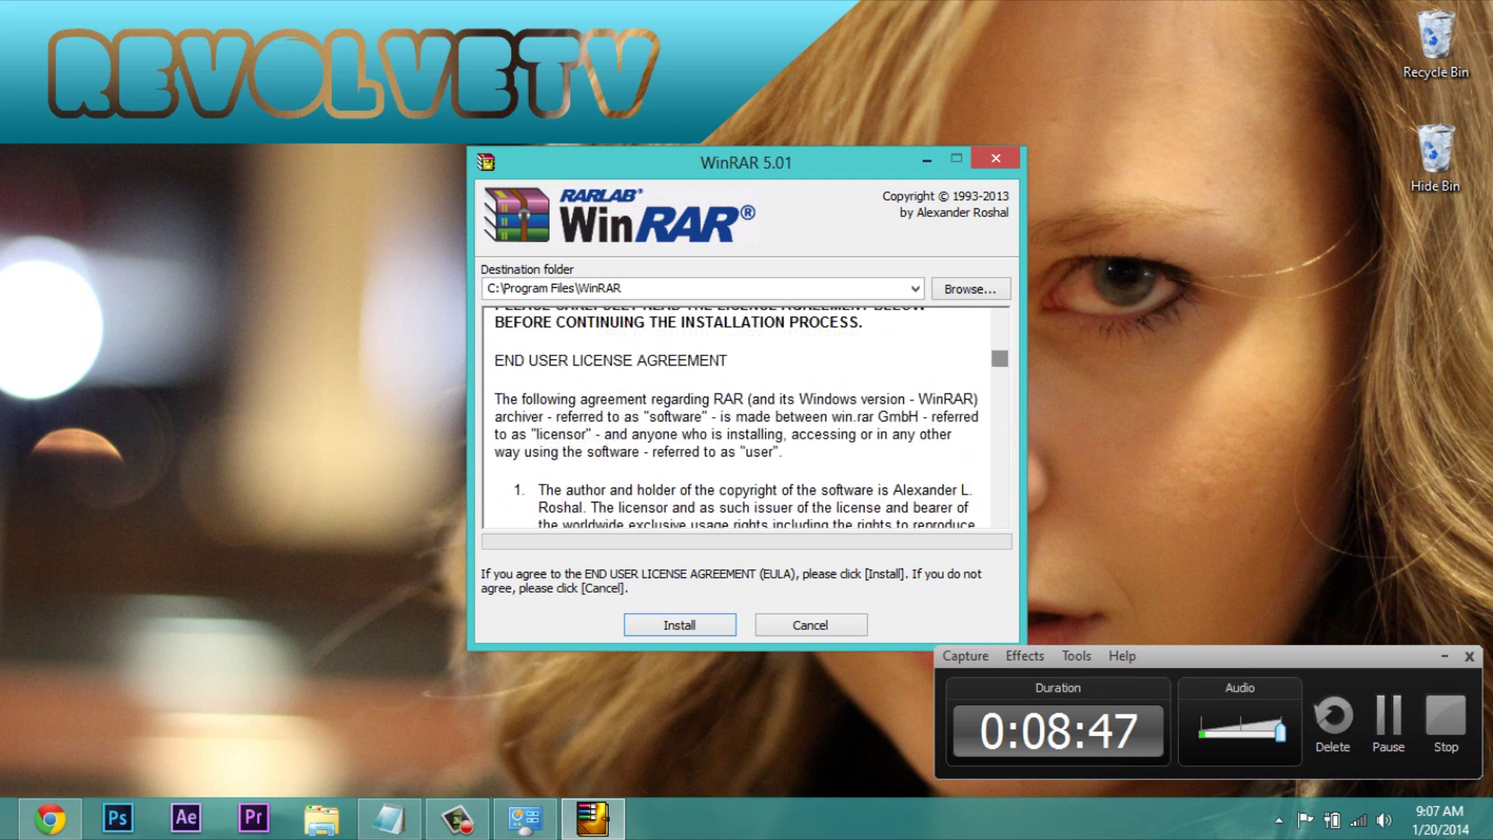
pyautogui.scroll(-10, 745, 416)
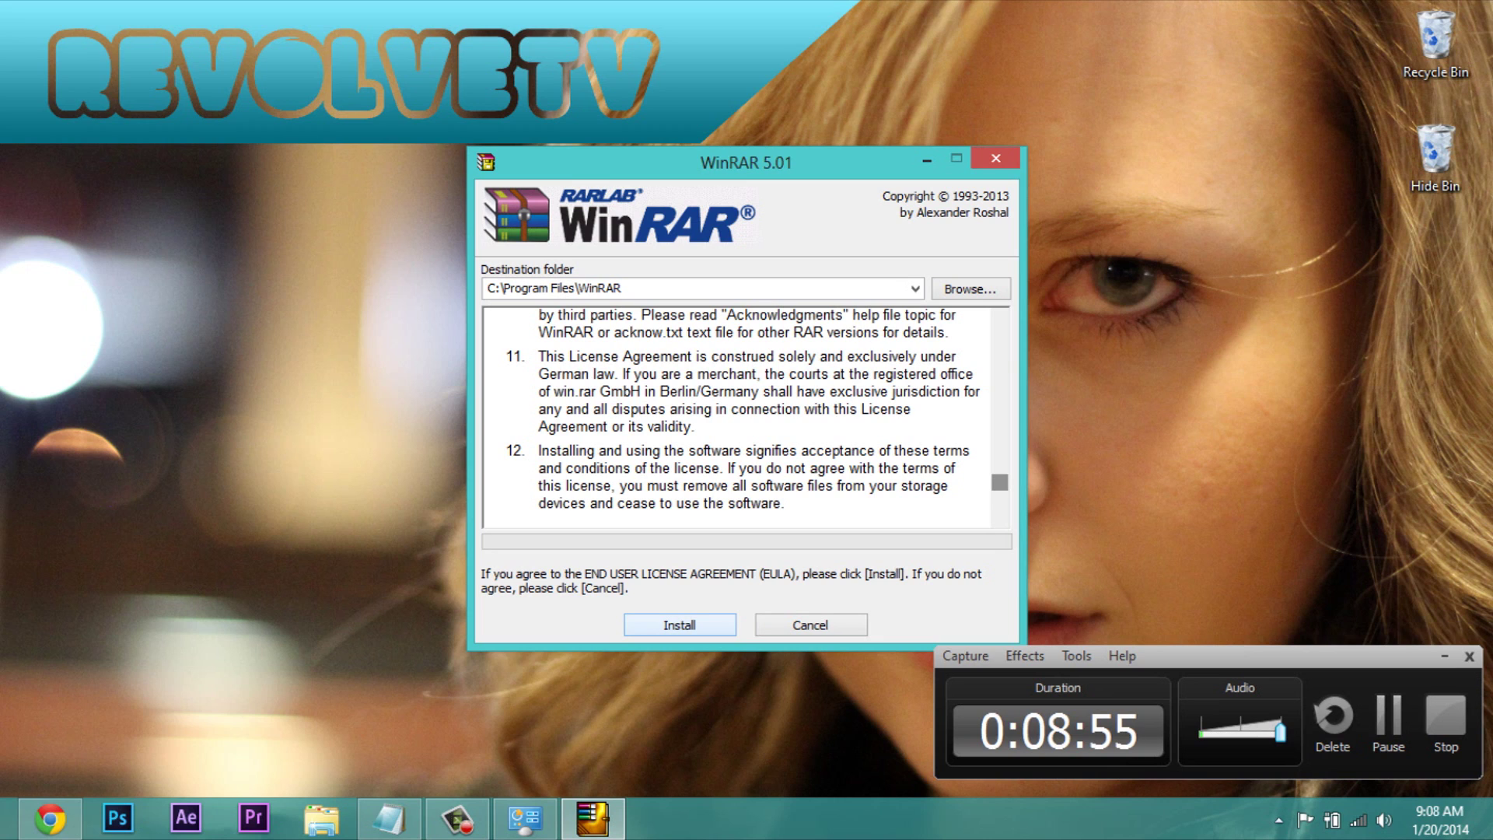
pyautogui.press('Return')
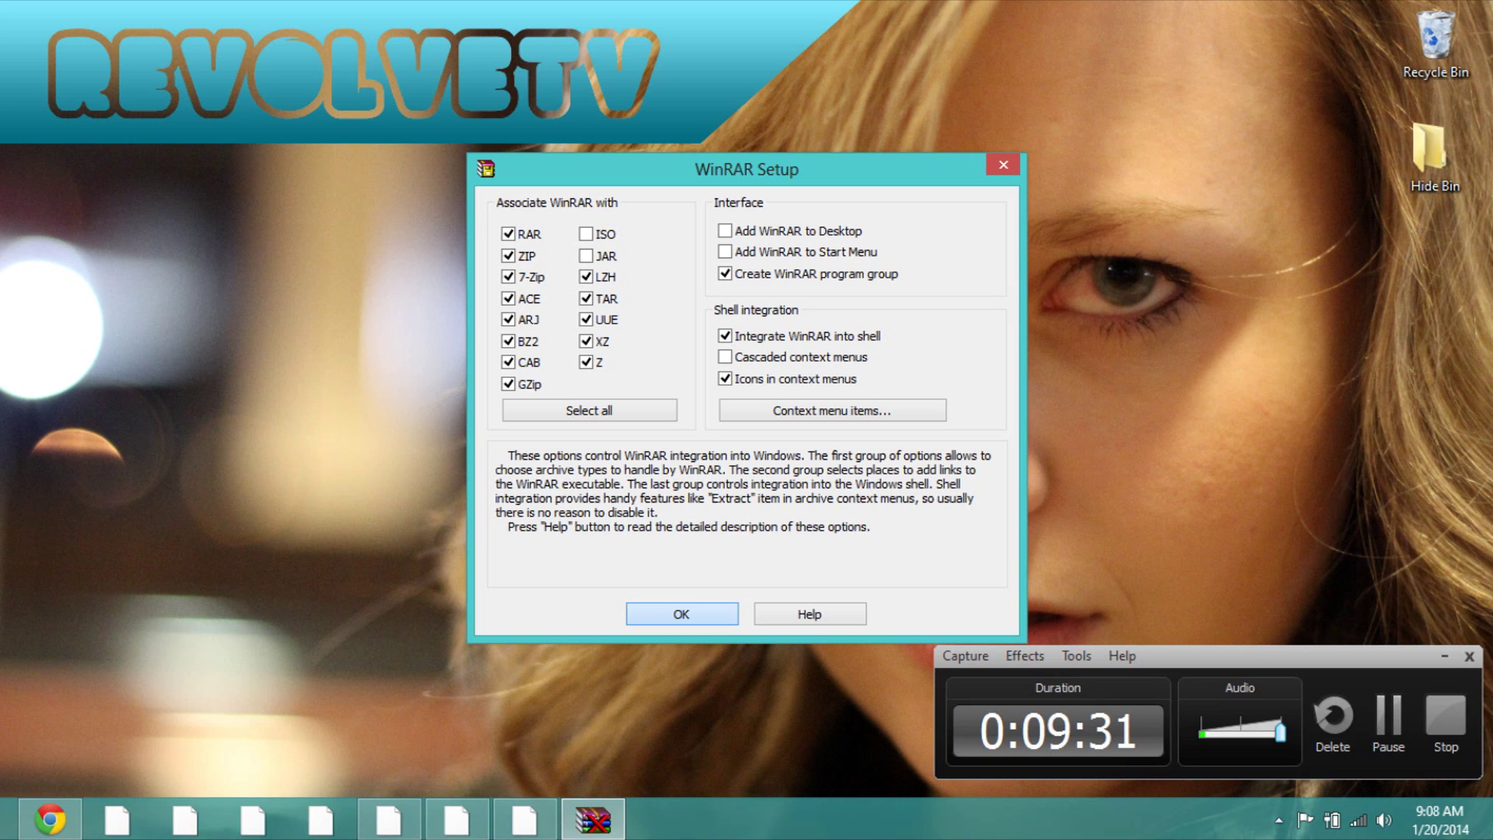
pyautogui.press('Return')
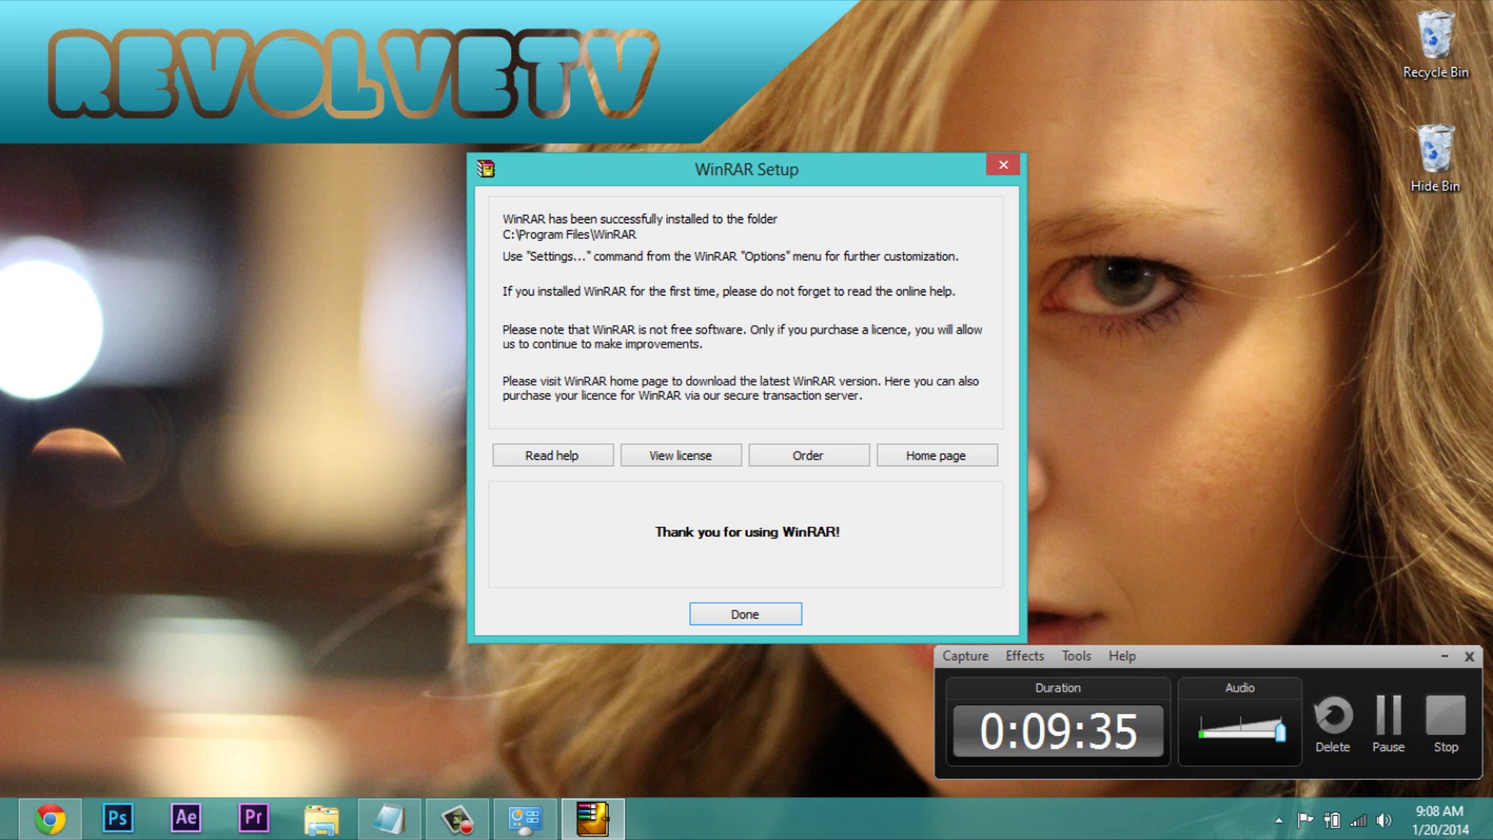
pyautogui.press('Return')
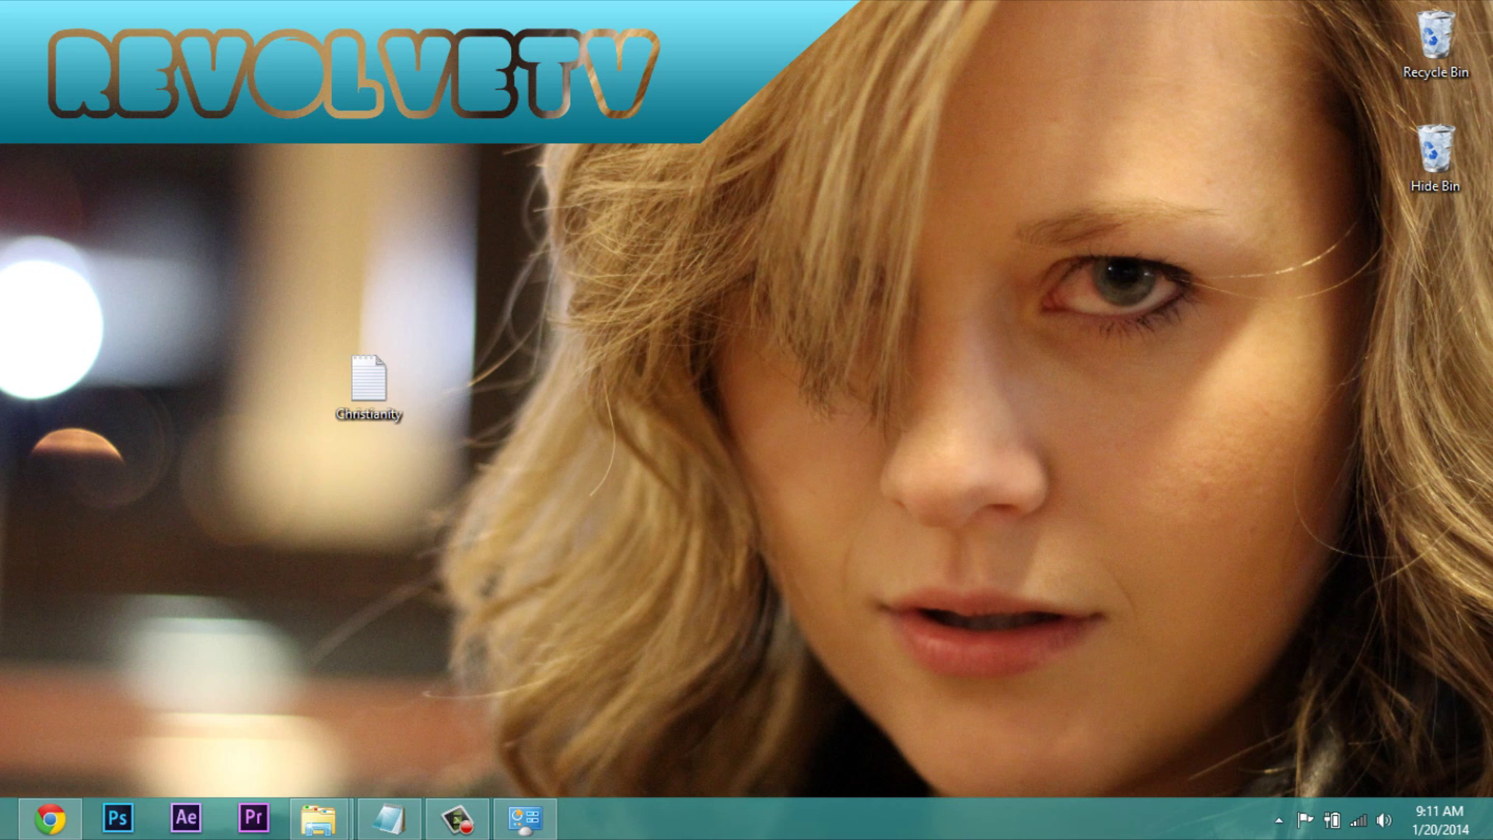
# - Compress the Christianity text file into Christianity.rar from its right-click menu
pyautogui.rightClick(740, 384)
pyautogui.press('Escape')
pyautogui.rightClick(363, 385)
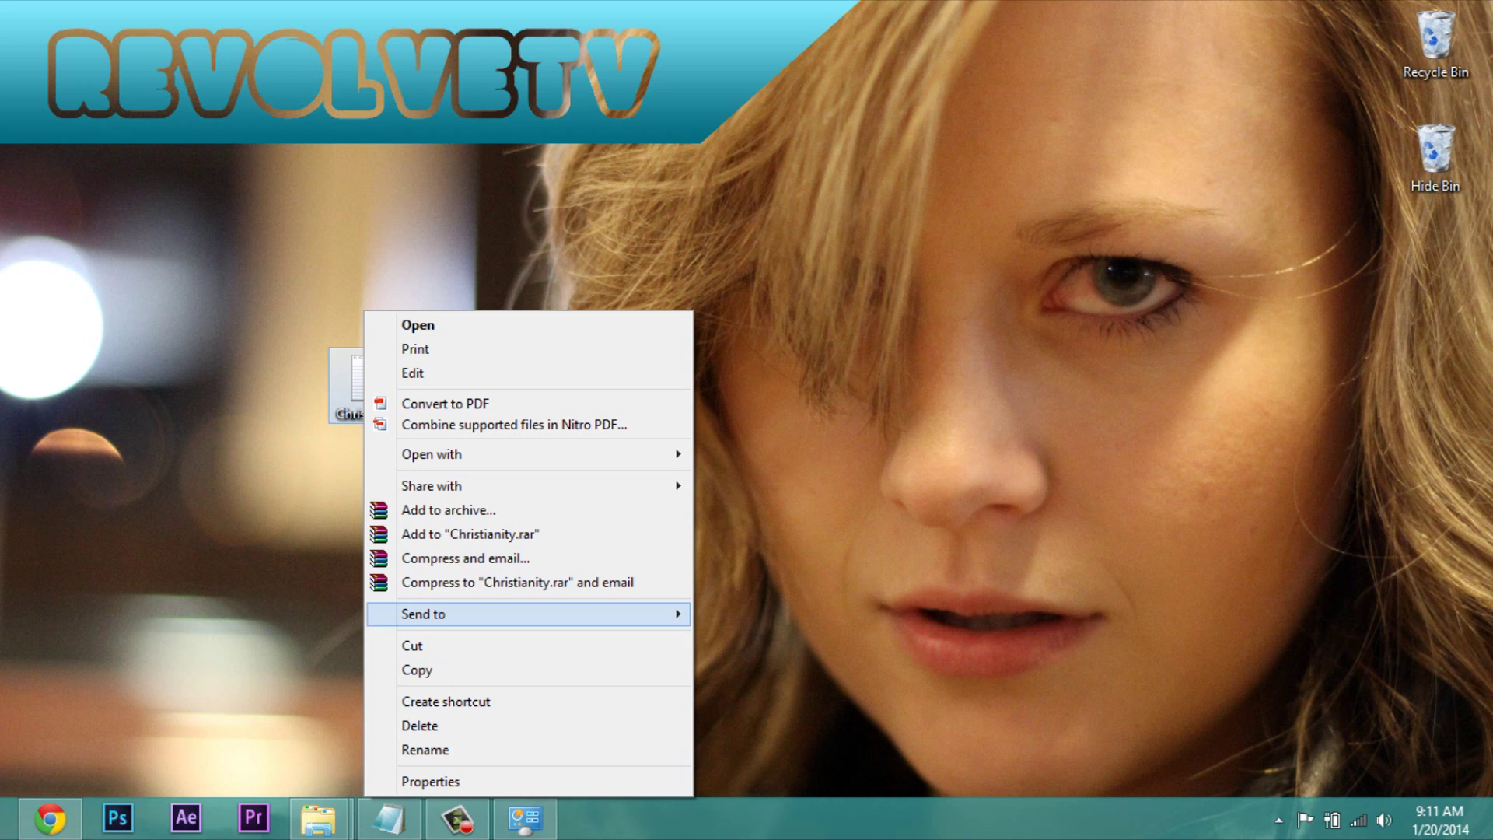
pyautogui.moveTo(467, 613)
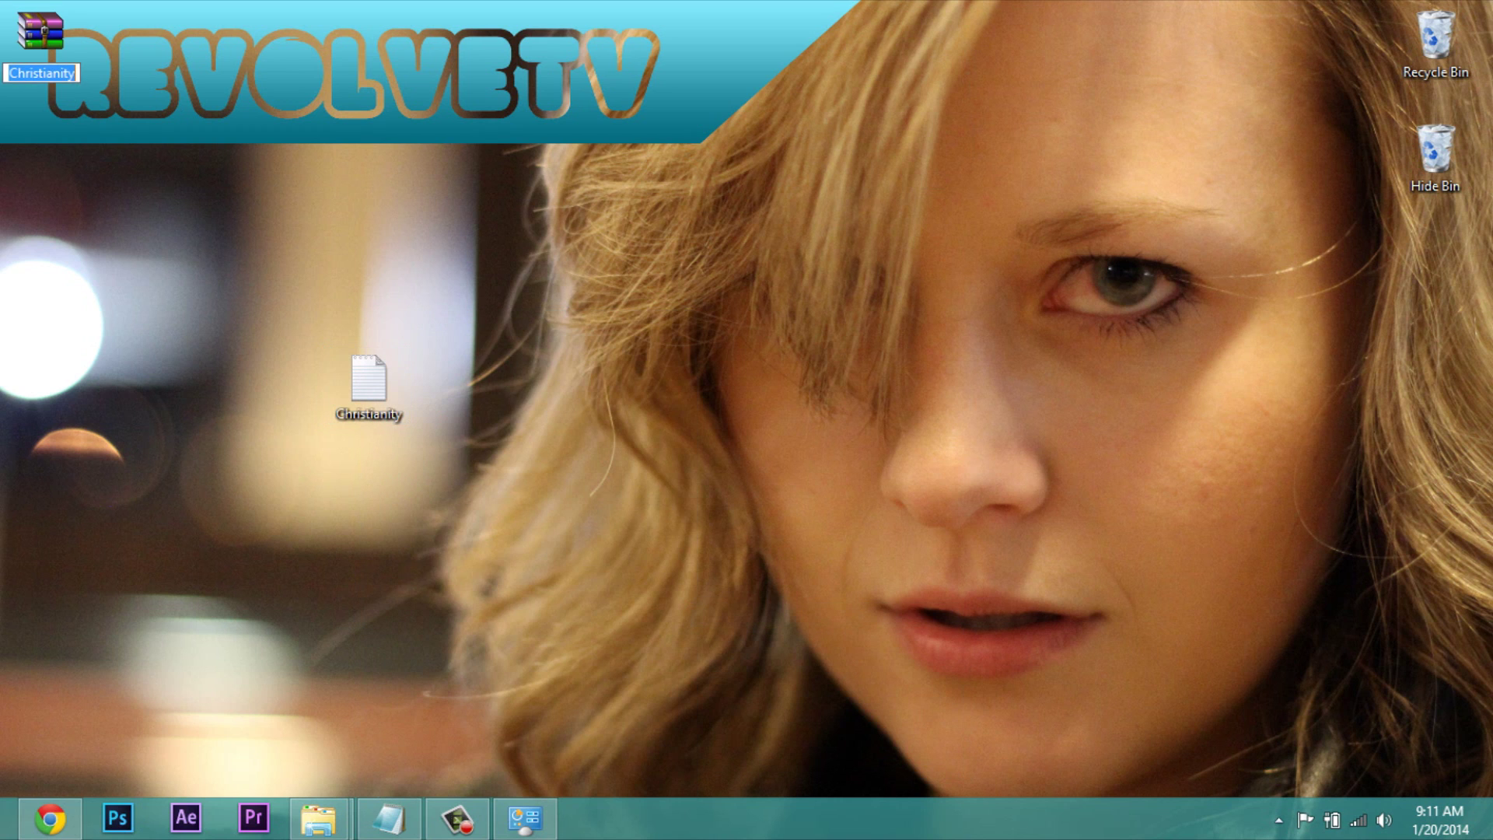
pyautogui.press('Return')
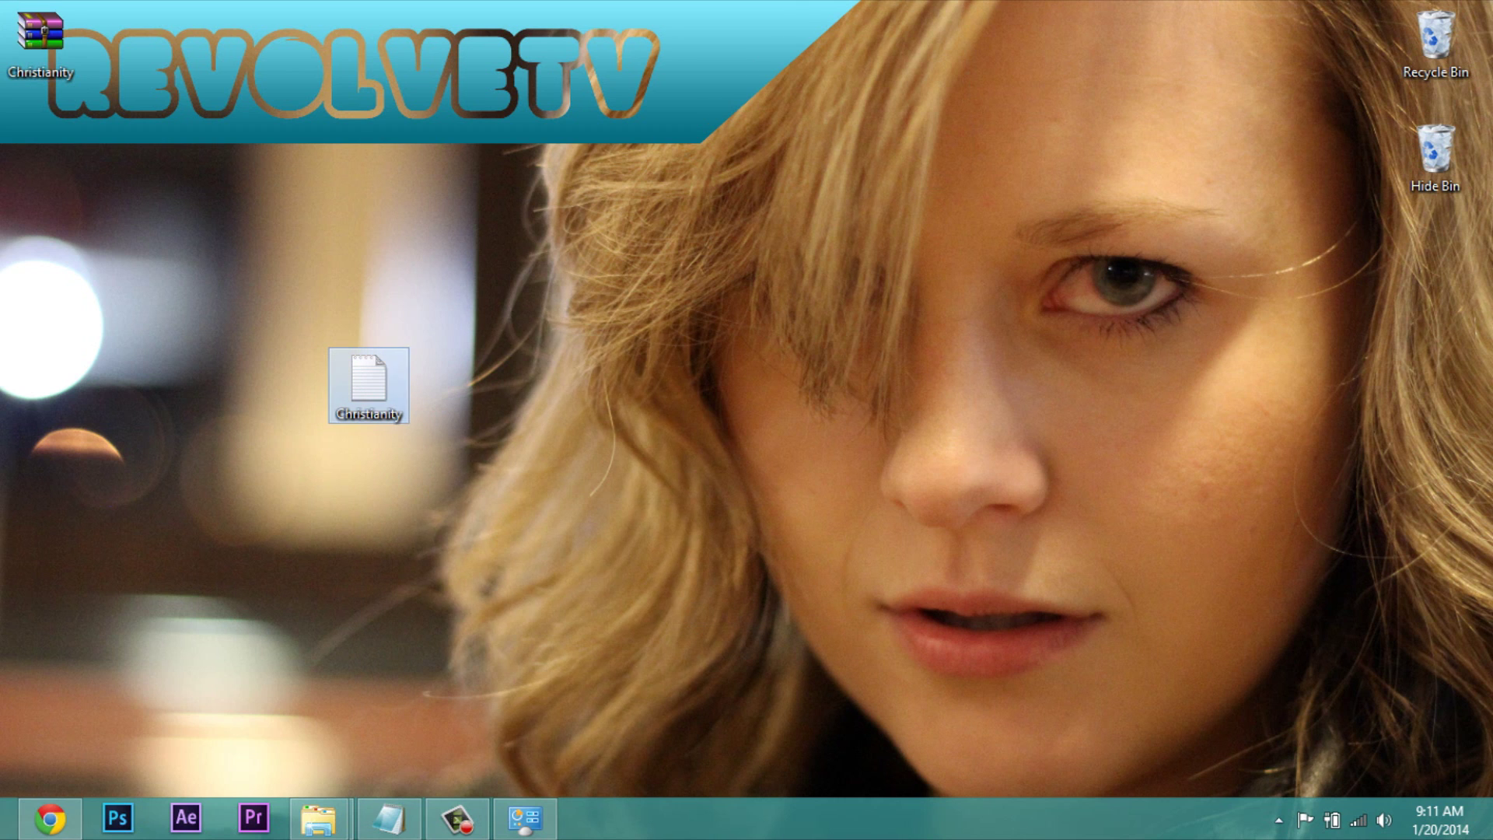
# - Send Christianity to a compressed (zipped) folder and drag the zip to mid-desktop
pyautogui.rightClick(399, 388)
pyautogui.moveTo(482, 613)
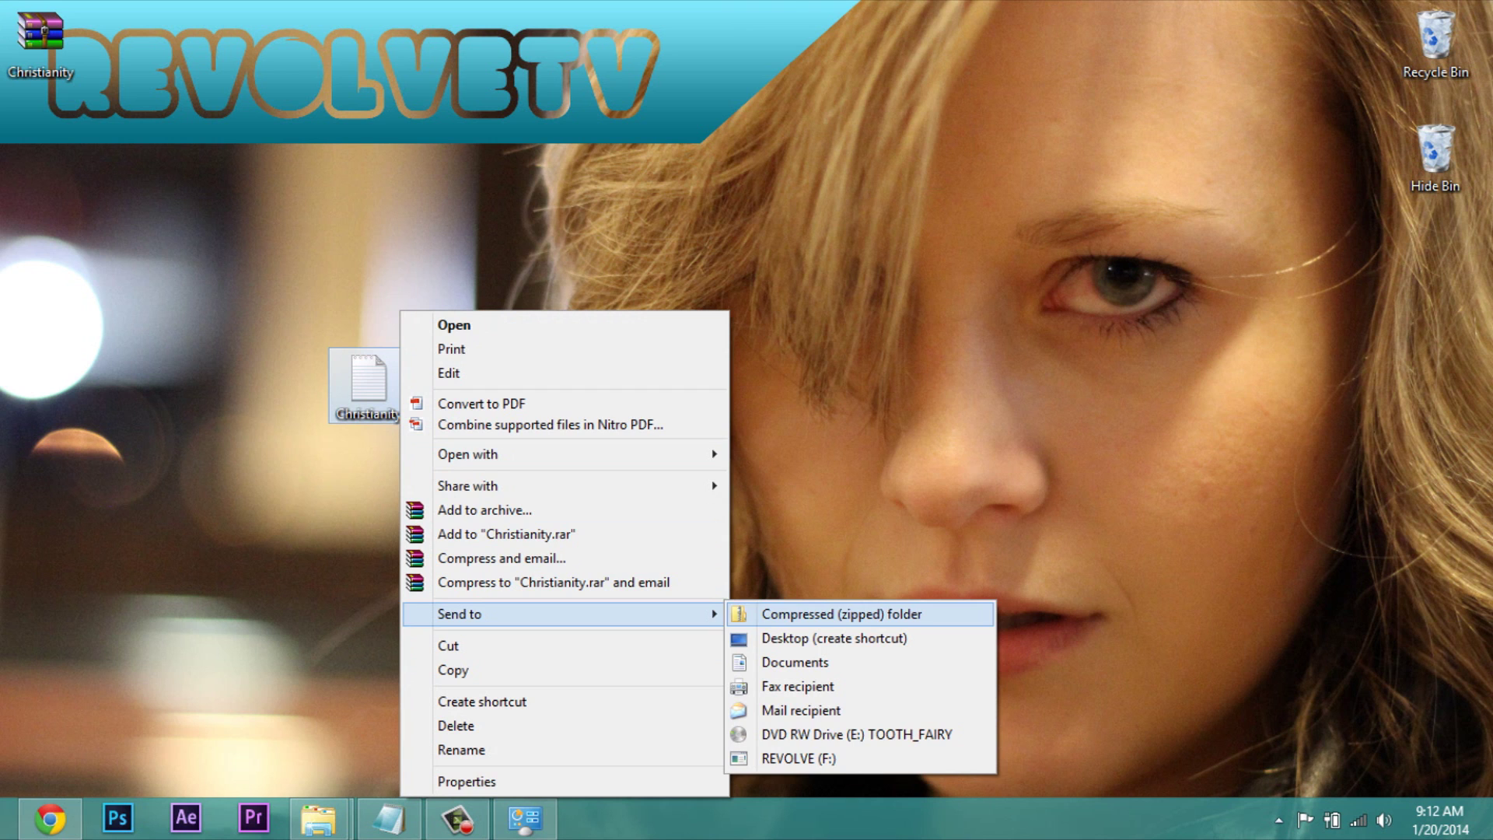
pyautogui.click(841, 613)
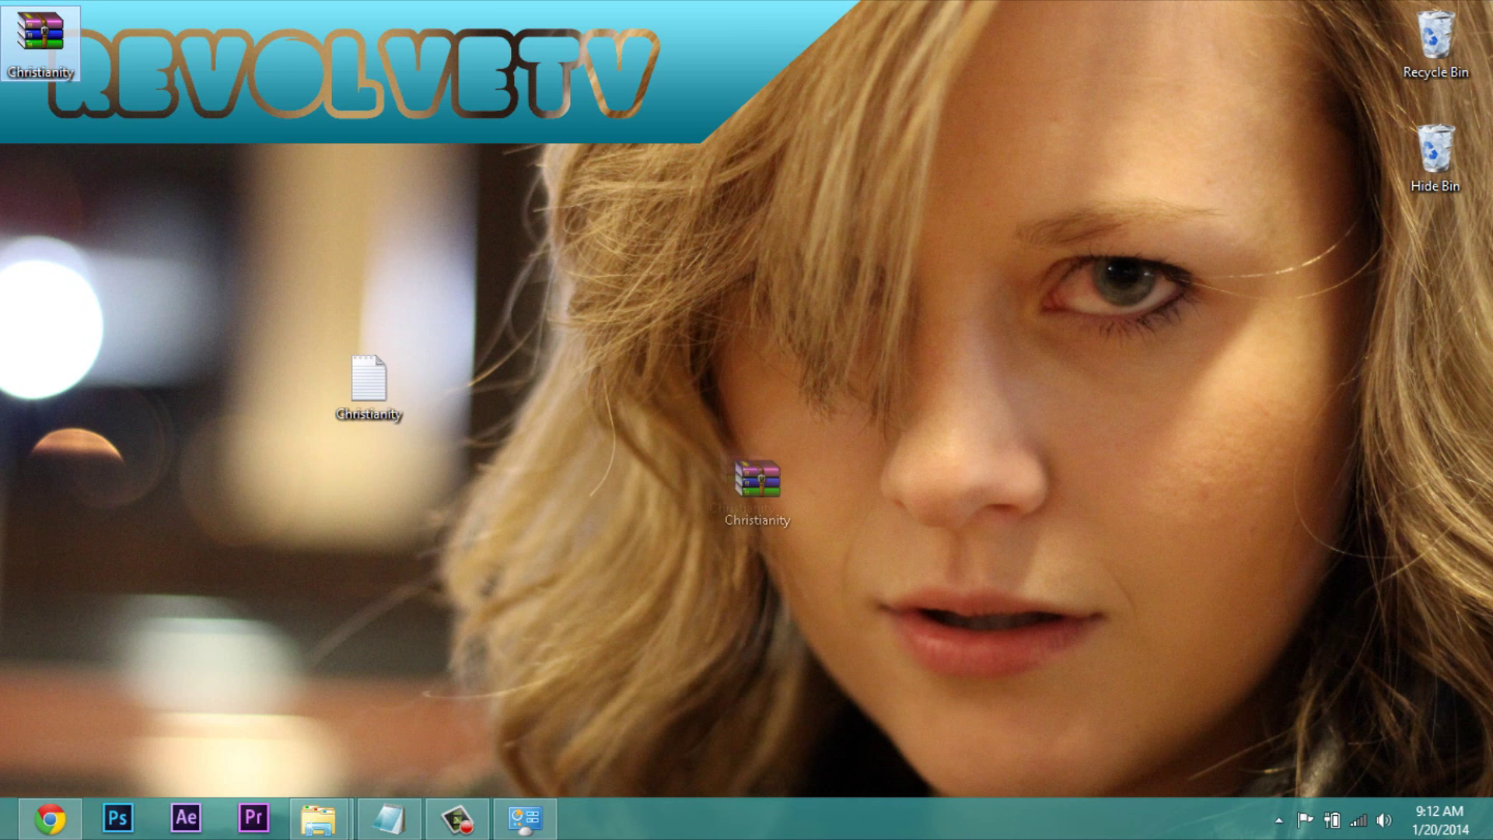
pyautogui.moveTo(757, 481); pyautogui.dragTo(777, 486)
pyautogui.doubleClick(779, 486)
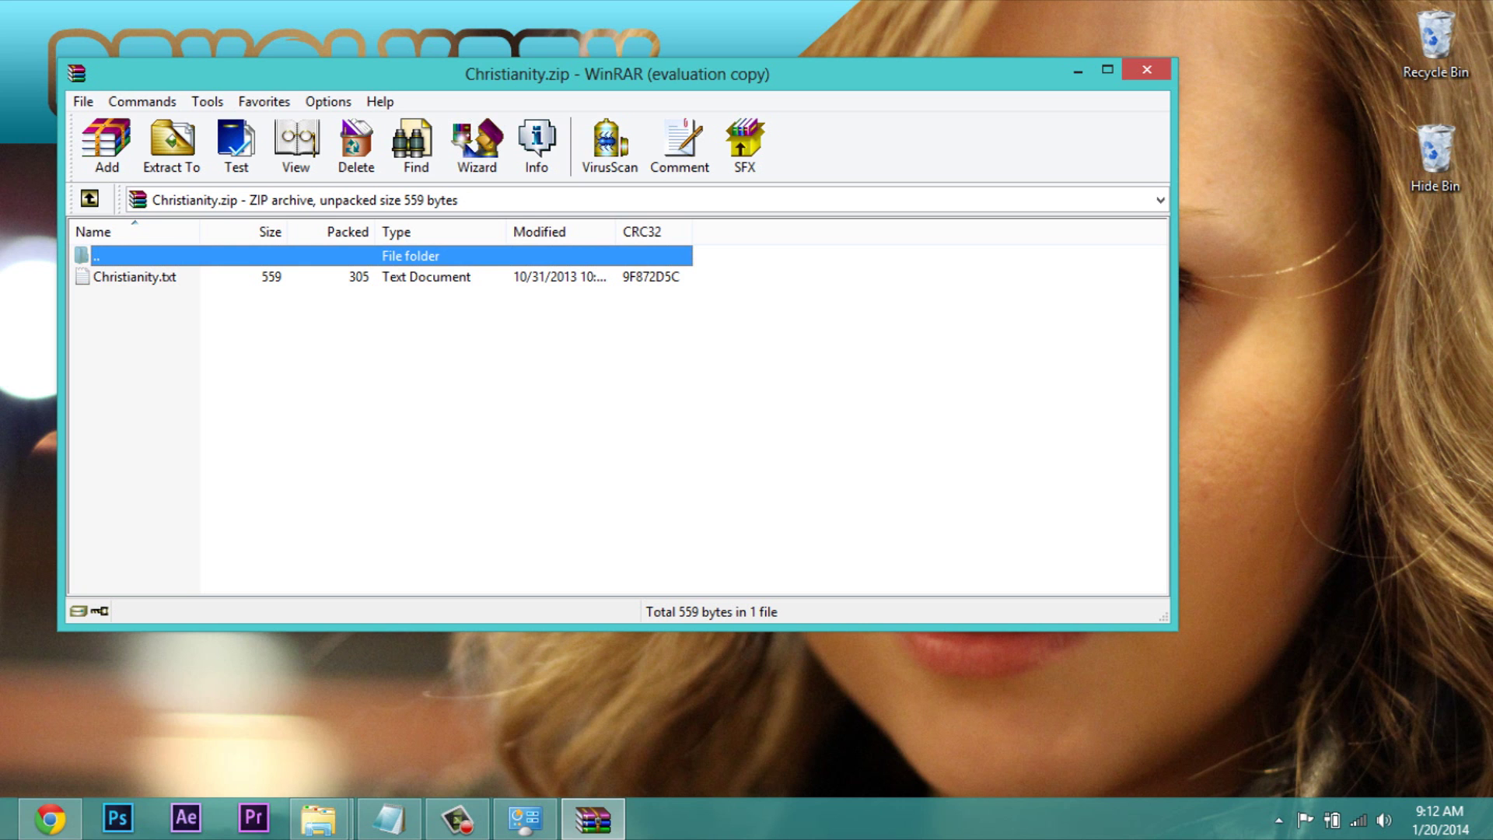
pyautogui.press('super+Up')
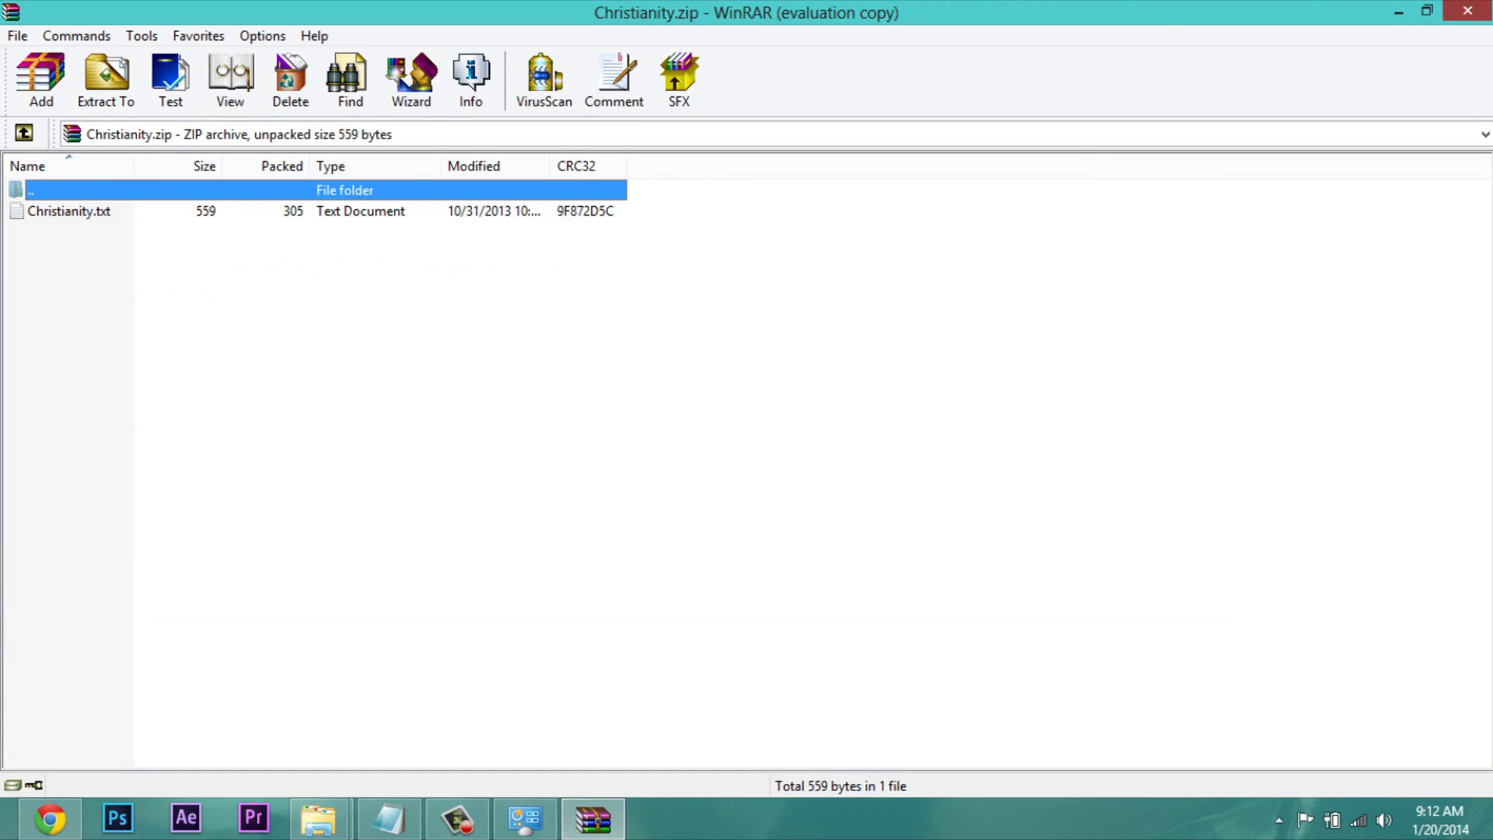
pyautogui.hotkey('alt', 'F4')
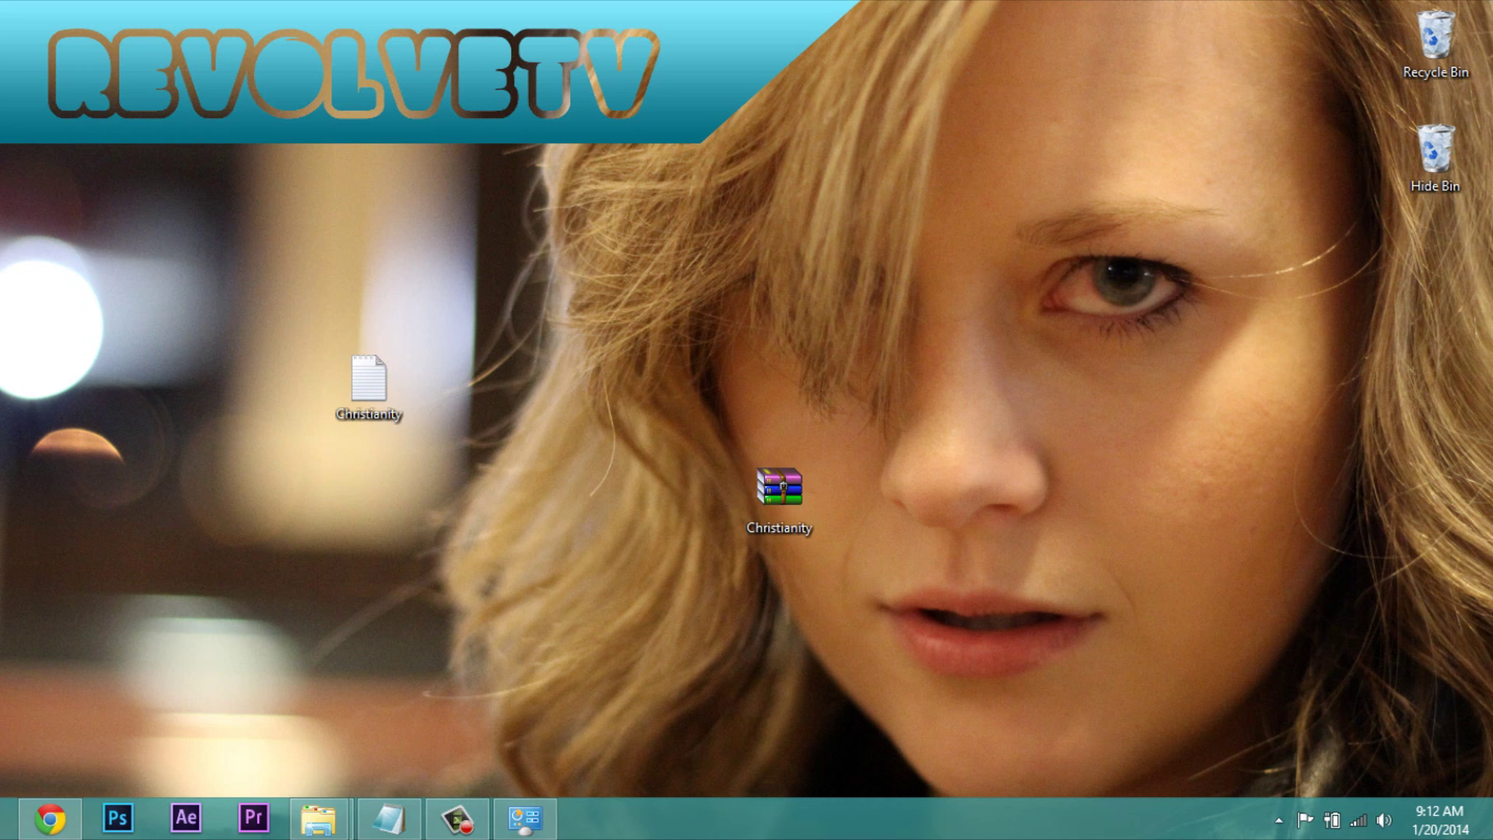
# - Drag the Christianity archive icon next to the Christianity text file
pyautogui.moveTo(779, 489); pyautogui.dragTo(533, 377)
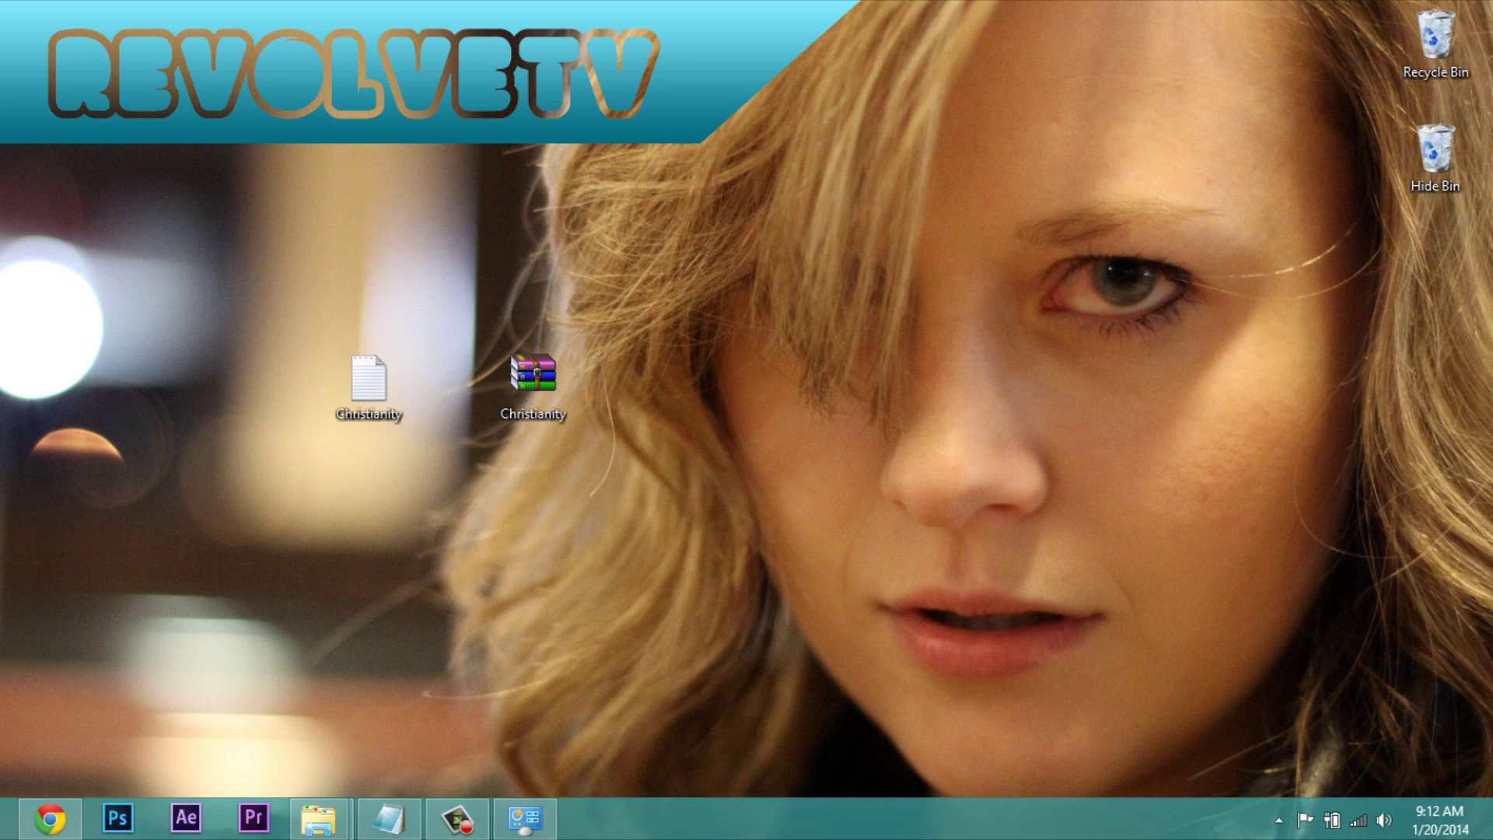
pyautogui.moveTo(458, 818)
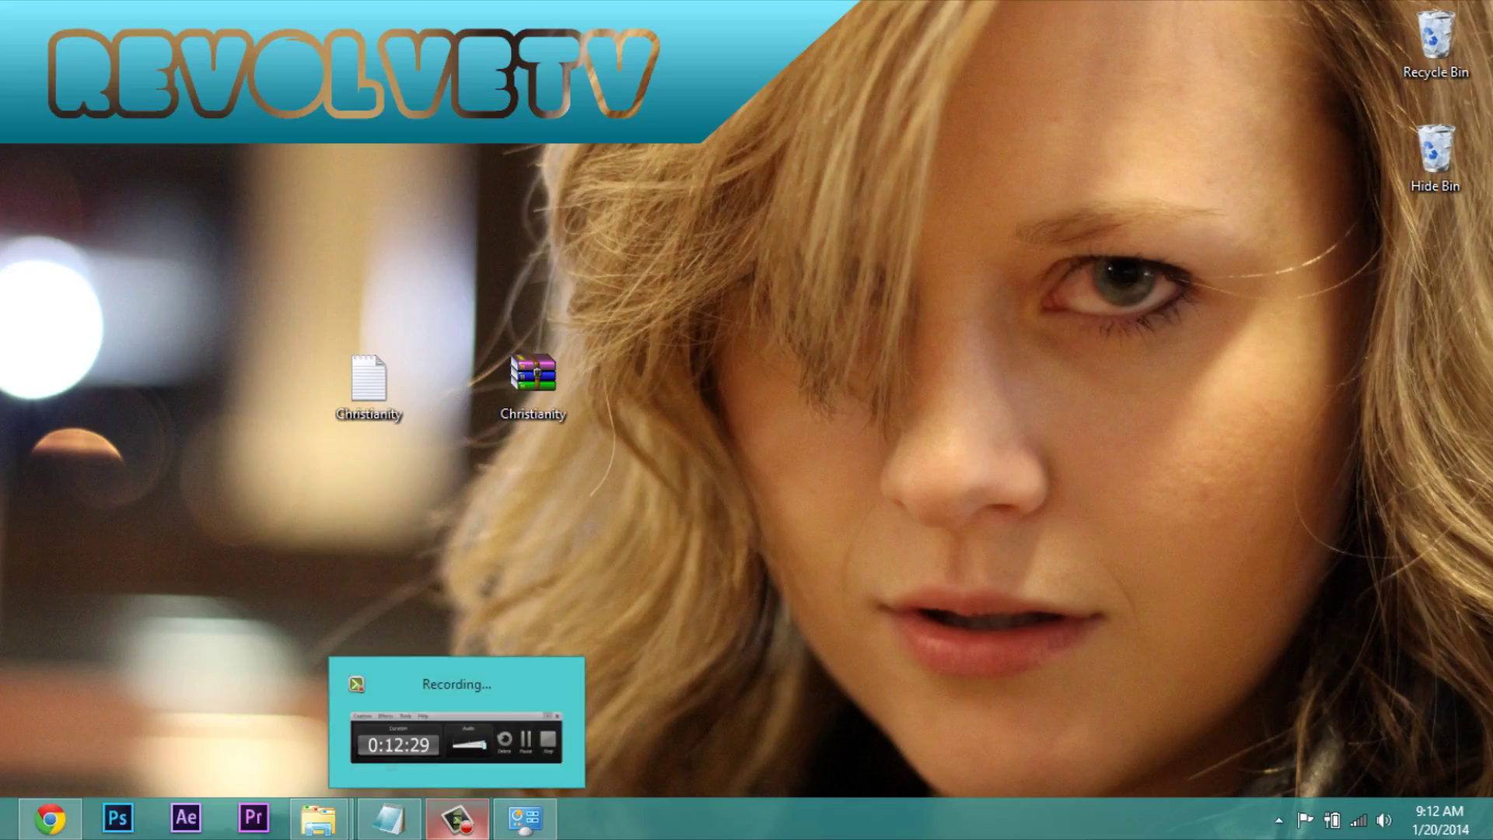